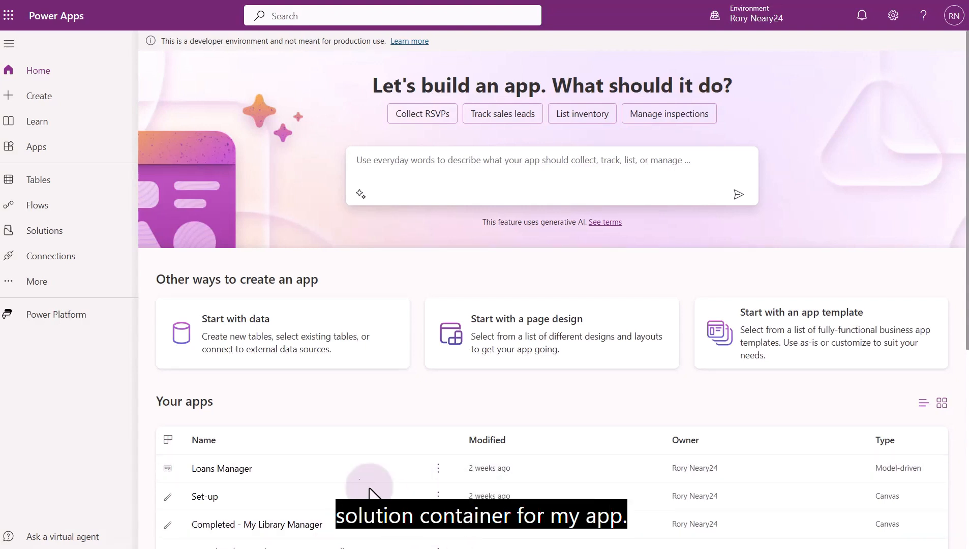
Create a new solution named Month End Jobs with the CDS Default Publisher.
click(84, 224)
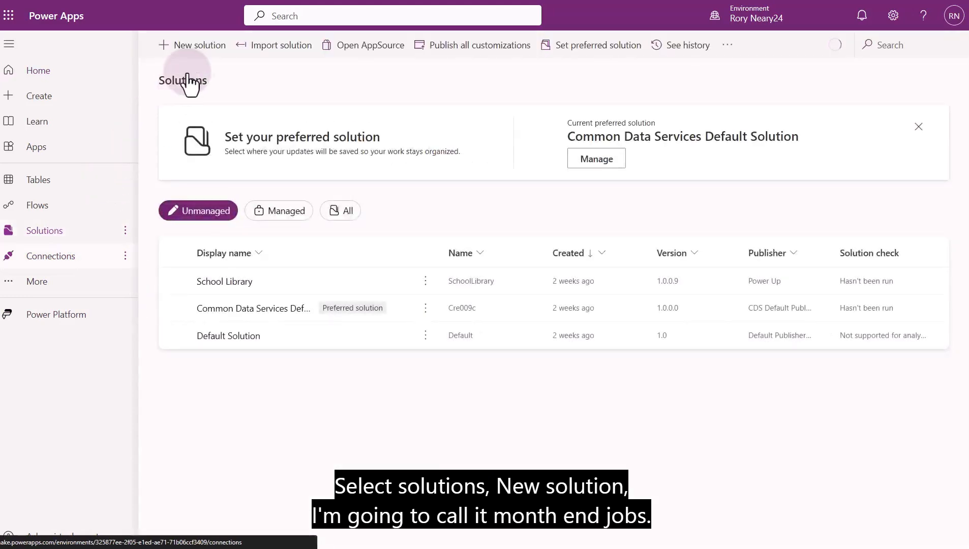
click(206, 47)
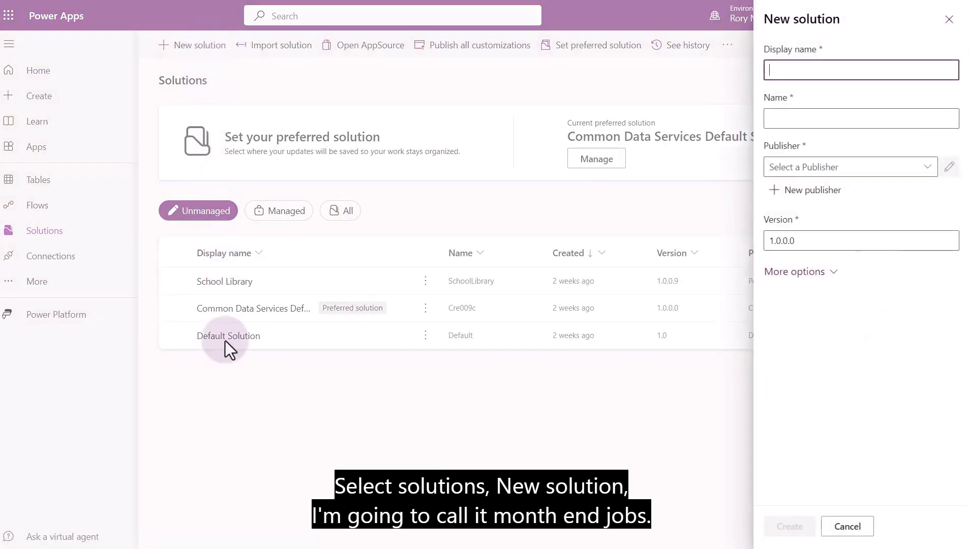
text(Month End Jobs)
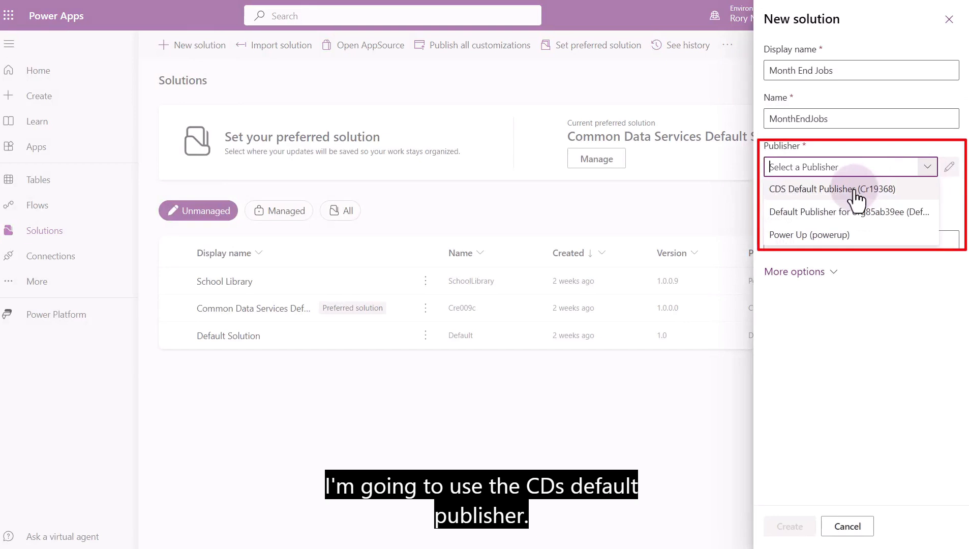
click(856, 193)
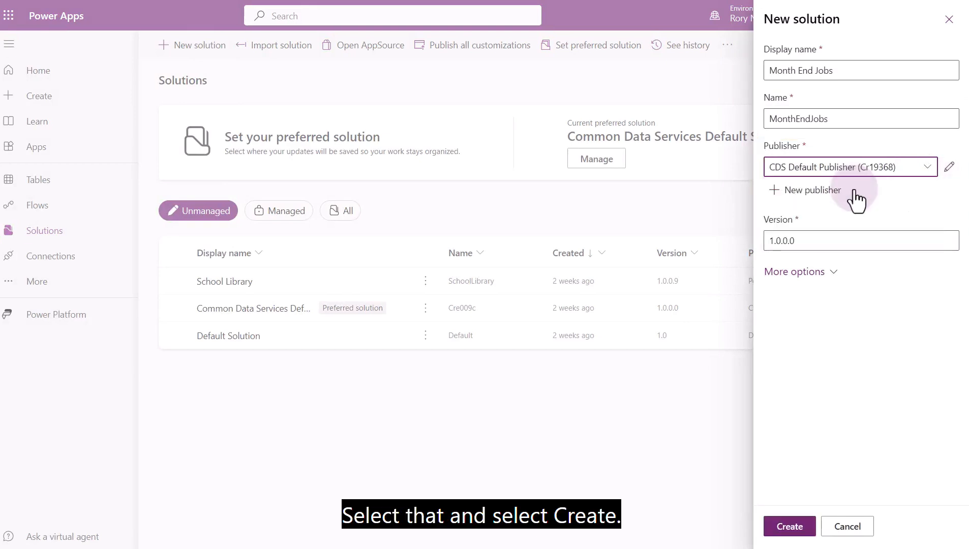
click(789, 527)
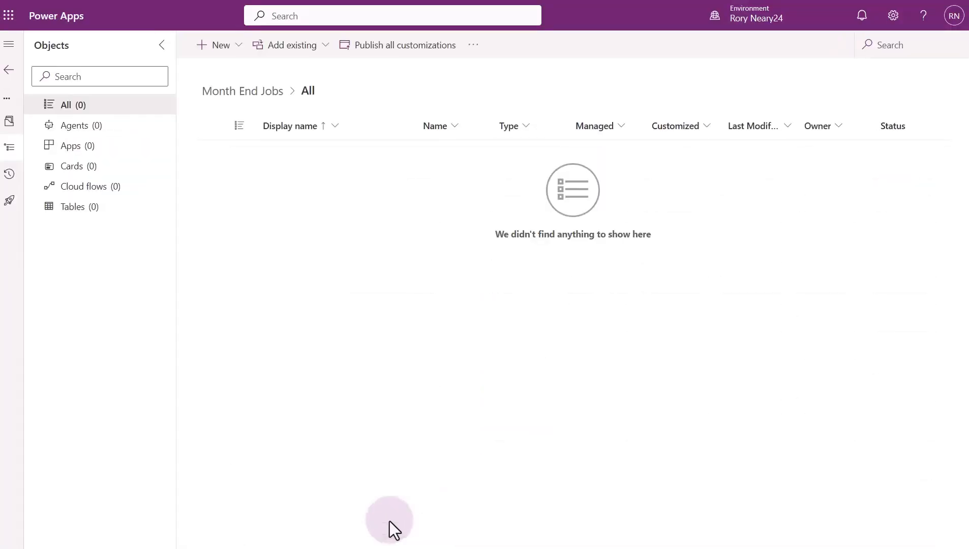
Create a model-driven app in the solution named "Jobs - Model Driven", described as "An App with tables relating to month end jobs".
click(240, 48)
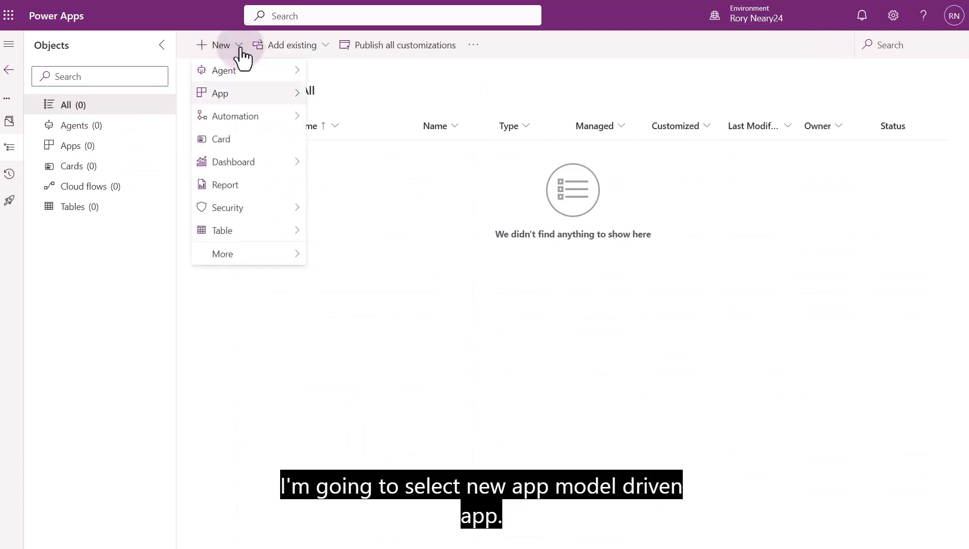
mouse_move(300, 86)
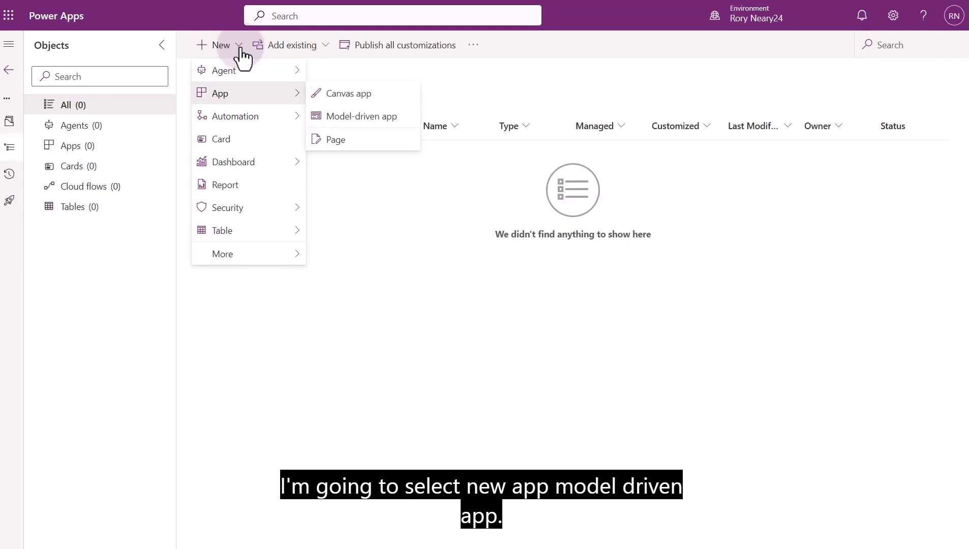
click(351, 117)
text(Jobs - Model Driven)
key(Tab)
text(An App with tables relating to month end jobs)
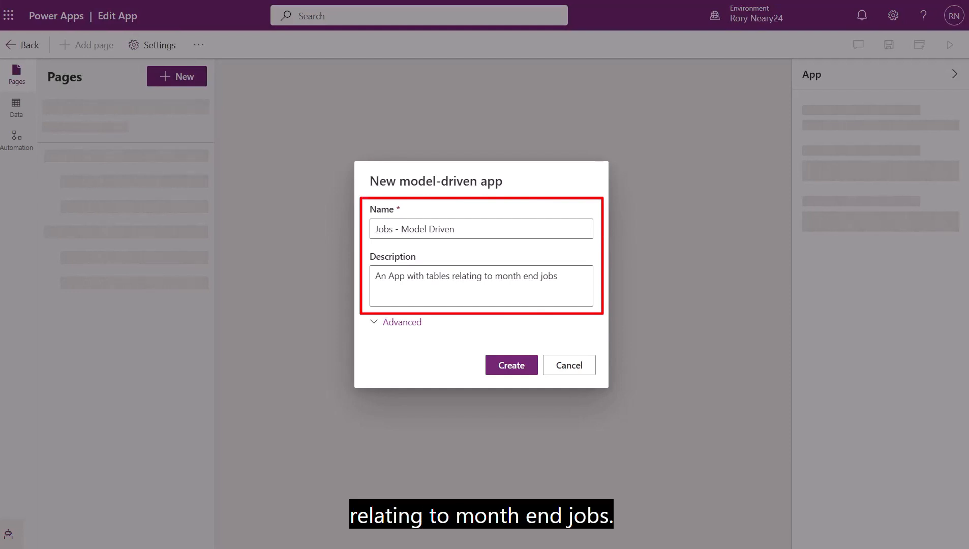
click(510, 368)
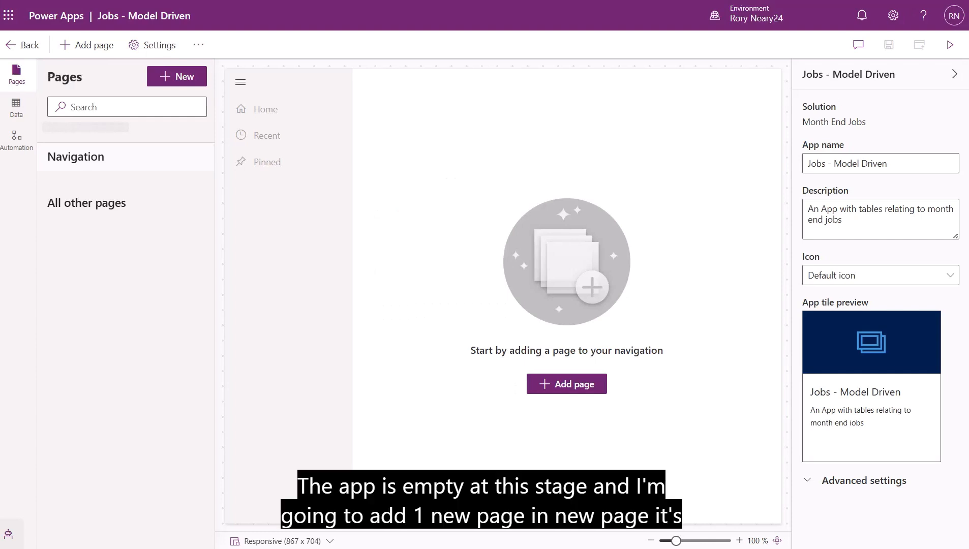
Add a Dataverse table page for the Job table to the app, shown in the navigation.
click(180, 81)
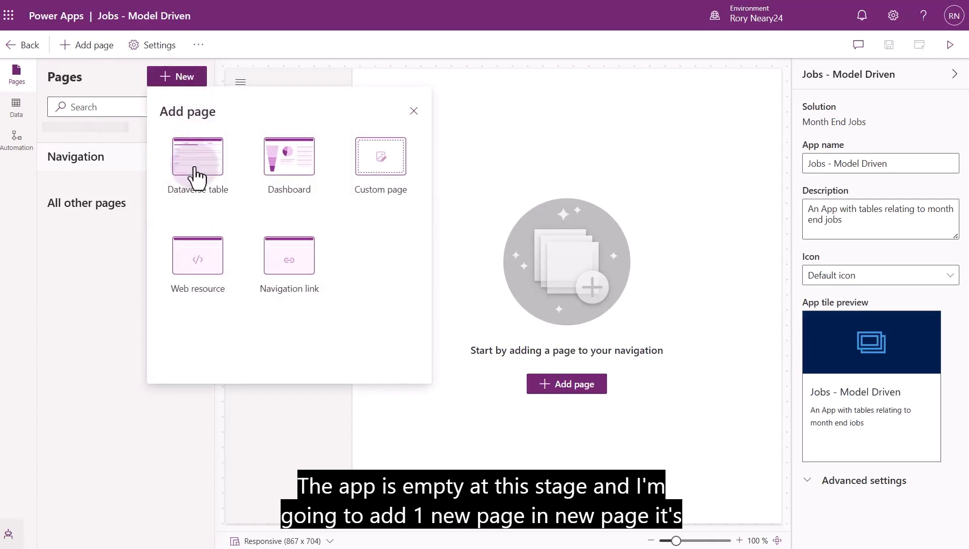
click(195, 171)
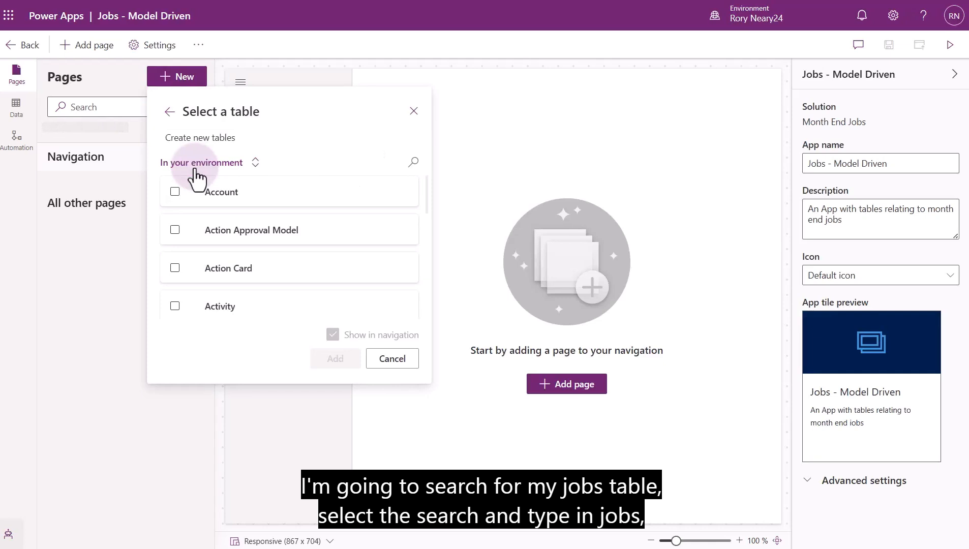
click(415, 161)
click(415, 163)
text(jo)
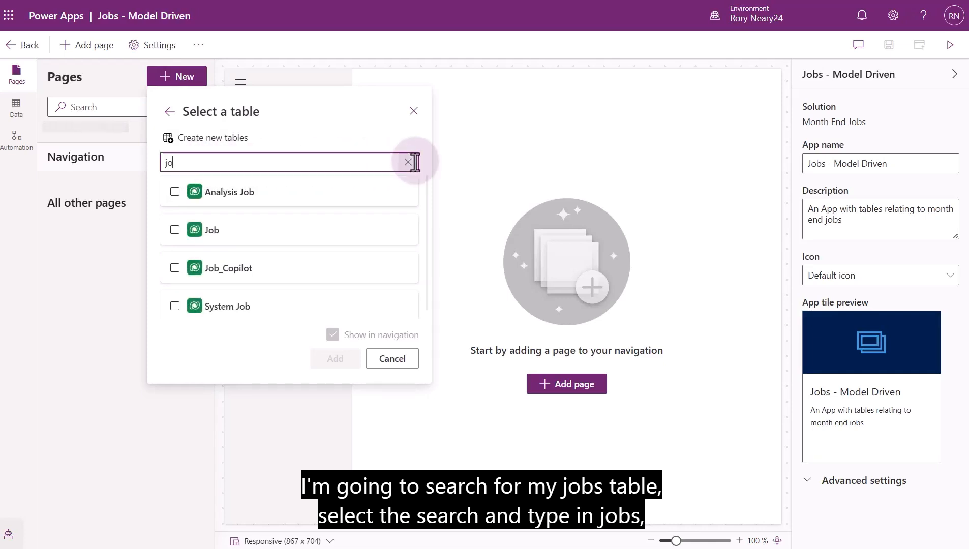
text(bs)
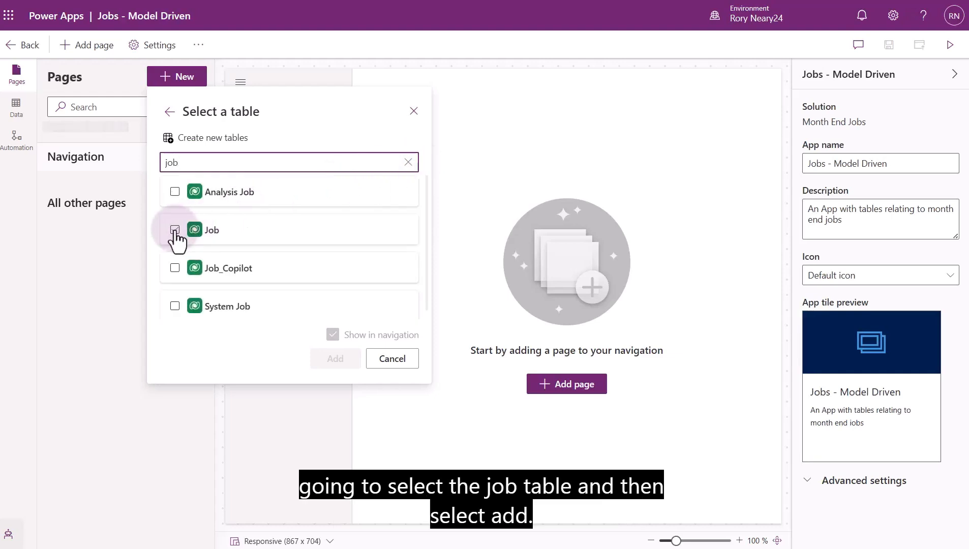
click(175, 230)
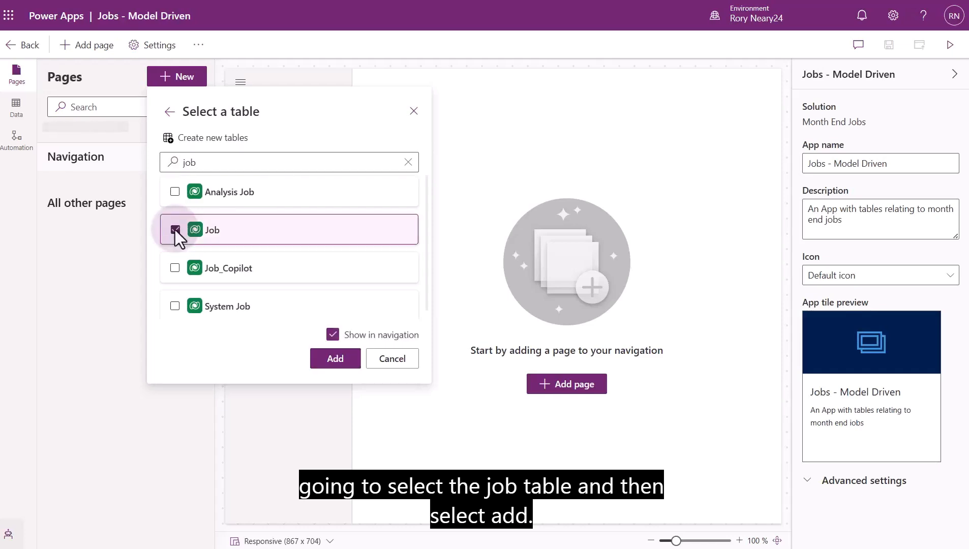
click(335, 361)
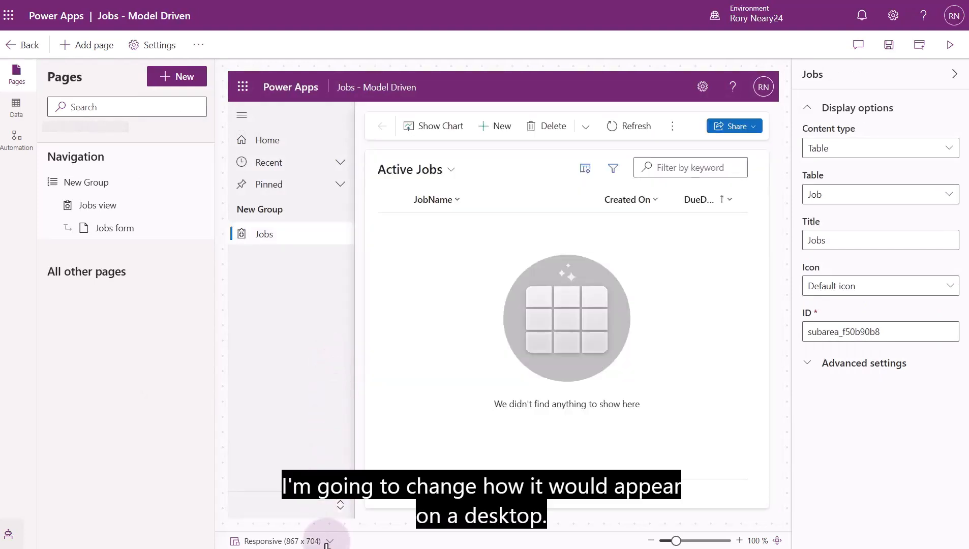
Set the app preview size to Desktop (1920 x 1080), and save and publish the app.
click(327, 541)
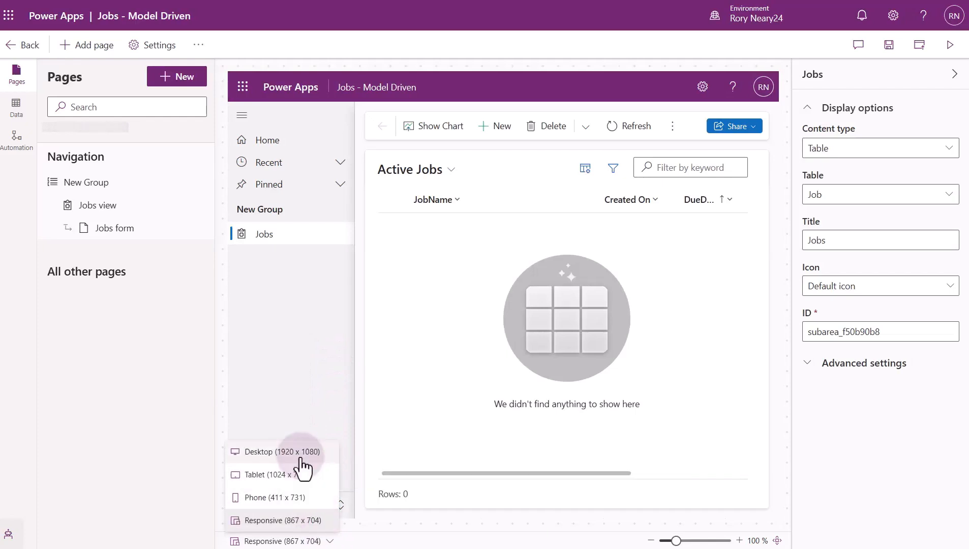
click(300, 458)
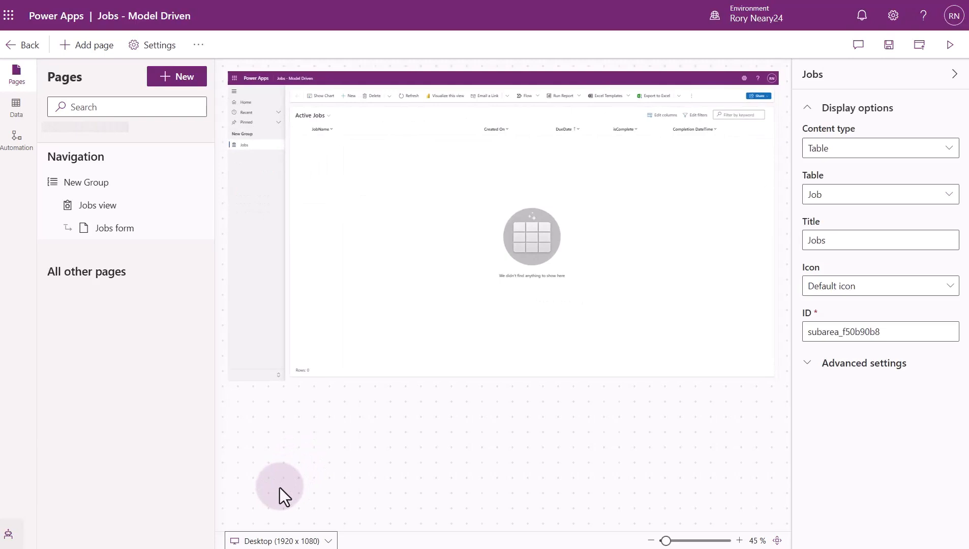
click(891, 44)
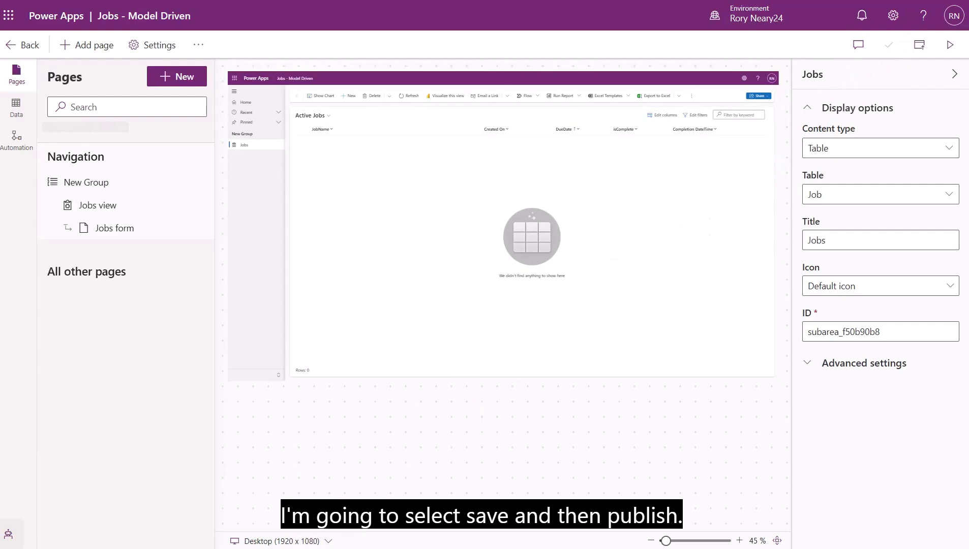
click(920, 46)
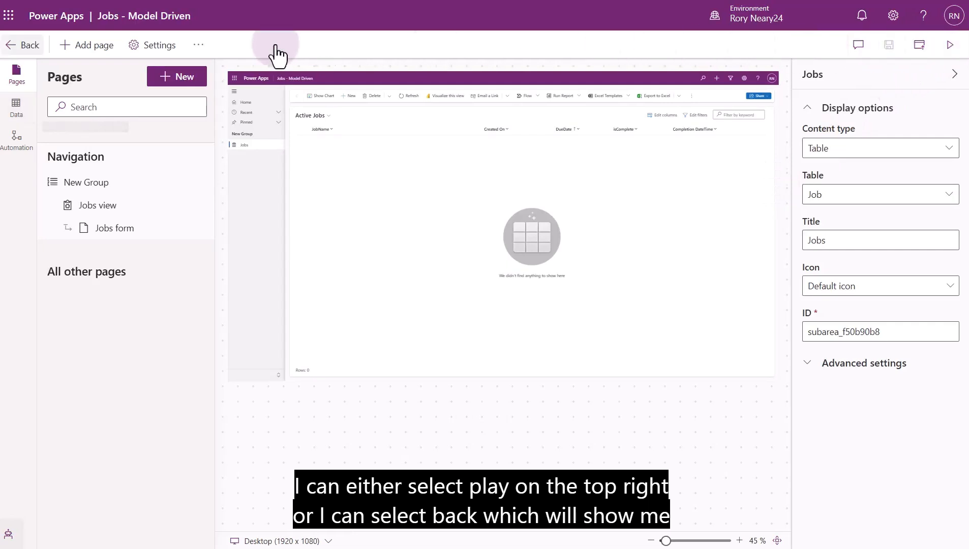
Return to the solution's apps, play the Jobs - Model Driven app and check which job views are available.
click(16, 49)
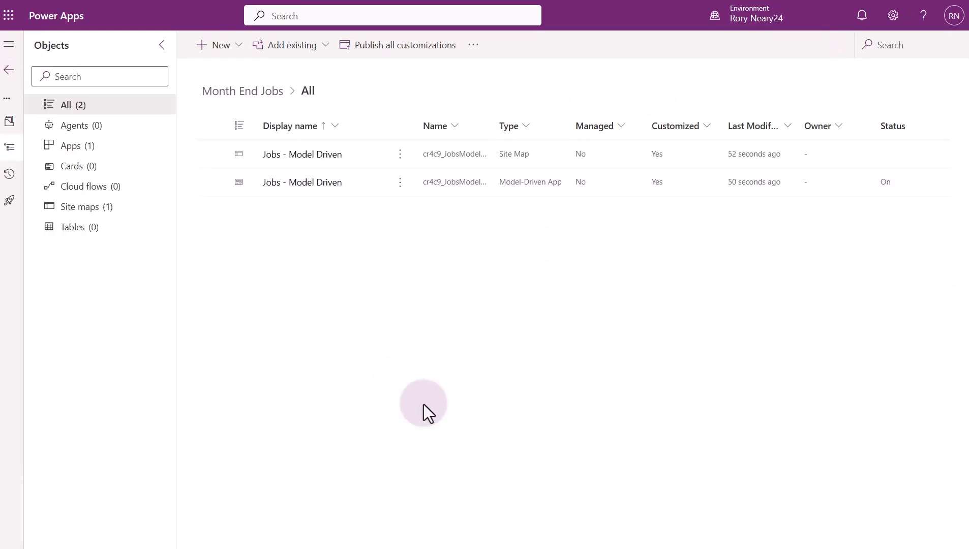
click(89, 147)
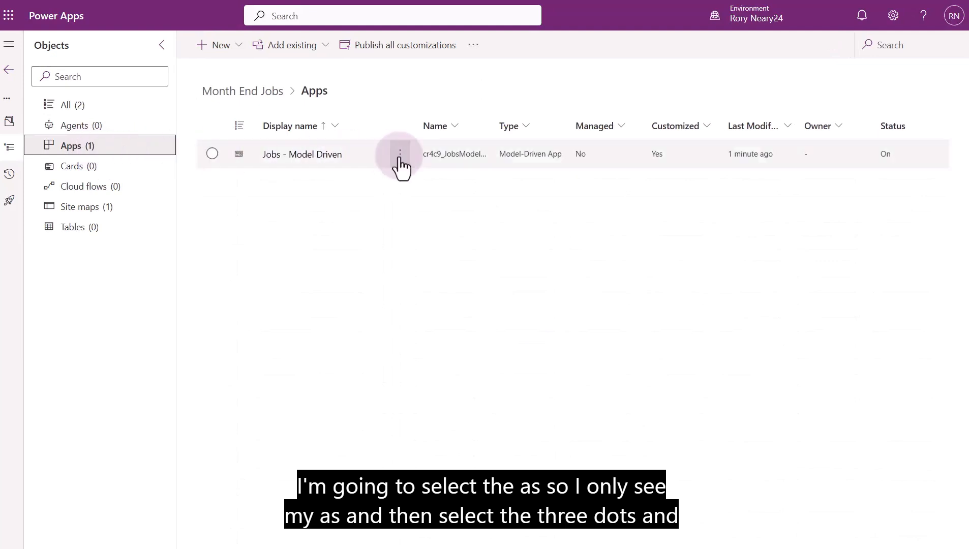
click(400, 158)
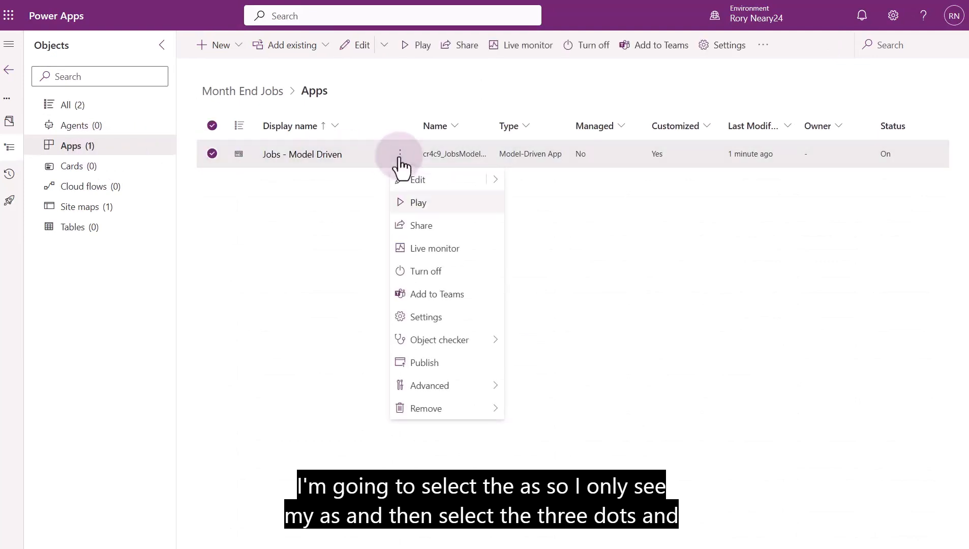
click(422, 203)
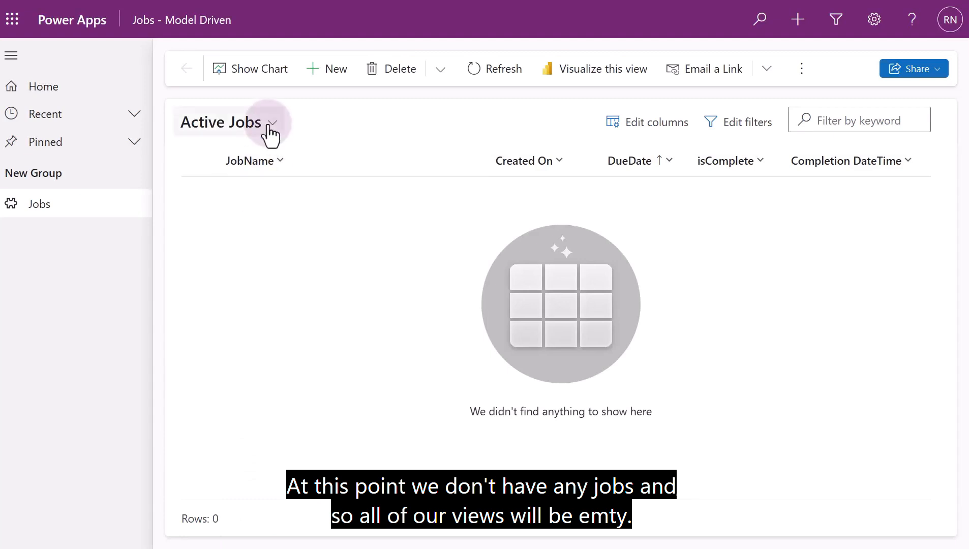
click(271, 134)
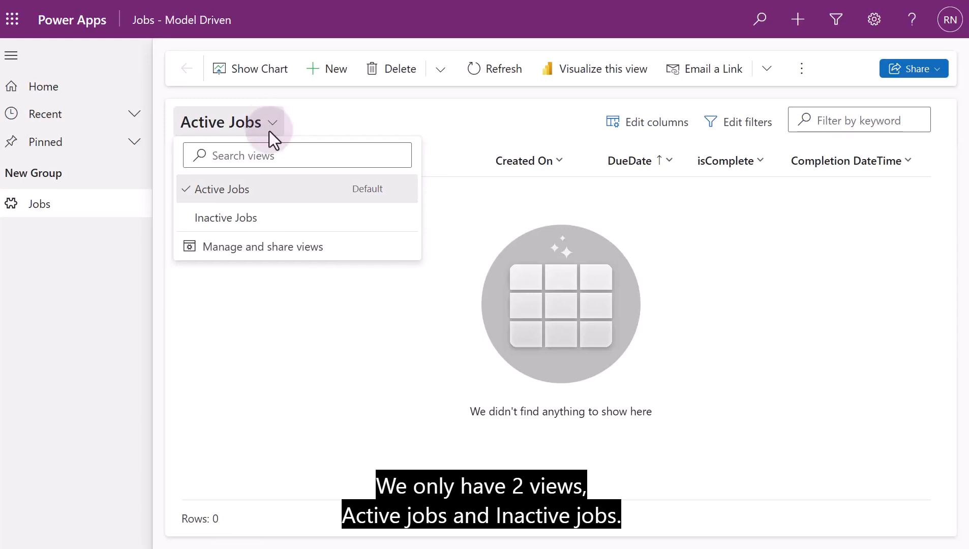
click(310, 357)
Create a job record named Create bank reconciliation with its three detail lines and due date 1/5/2025, and save and close it.
click(324, 73)
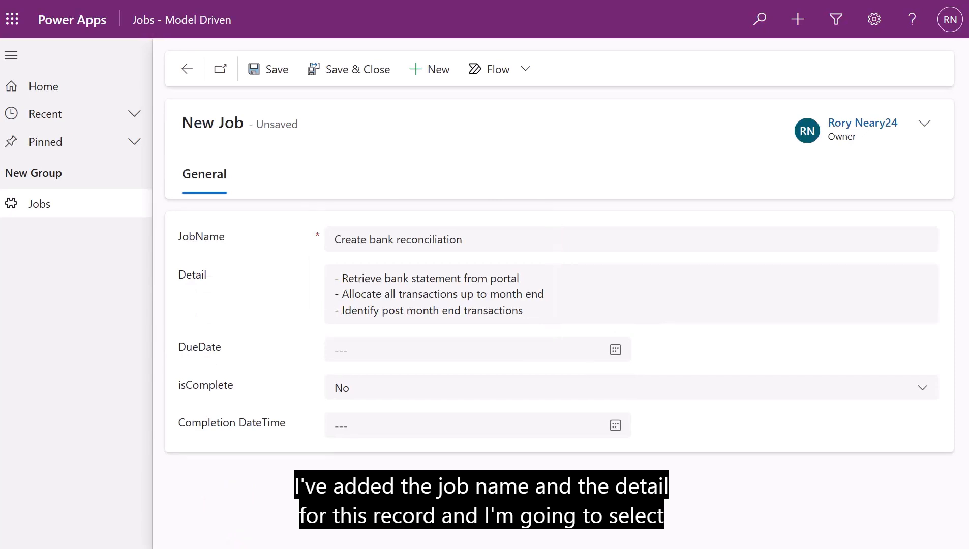
click(616, 351)
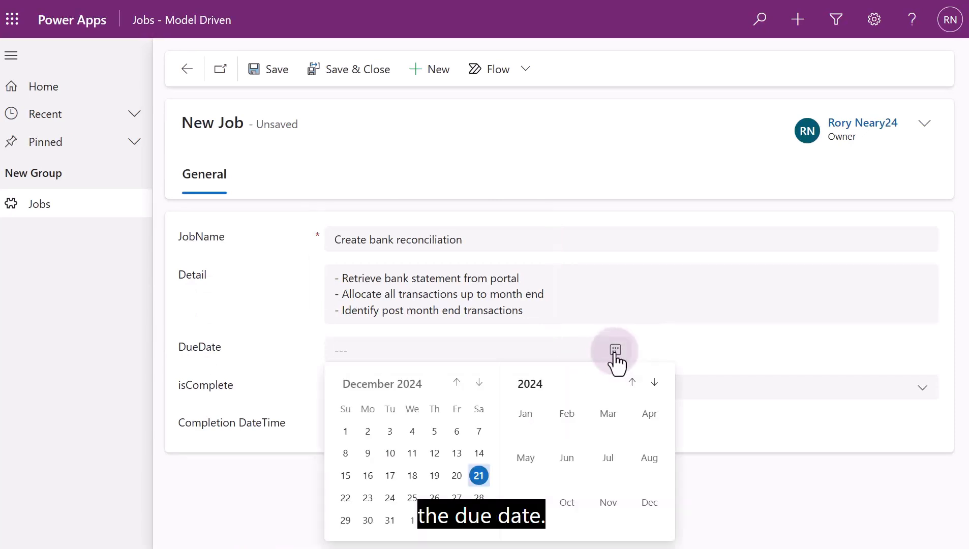
click(507, 380)
click(480, 385)
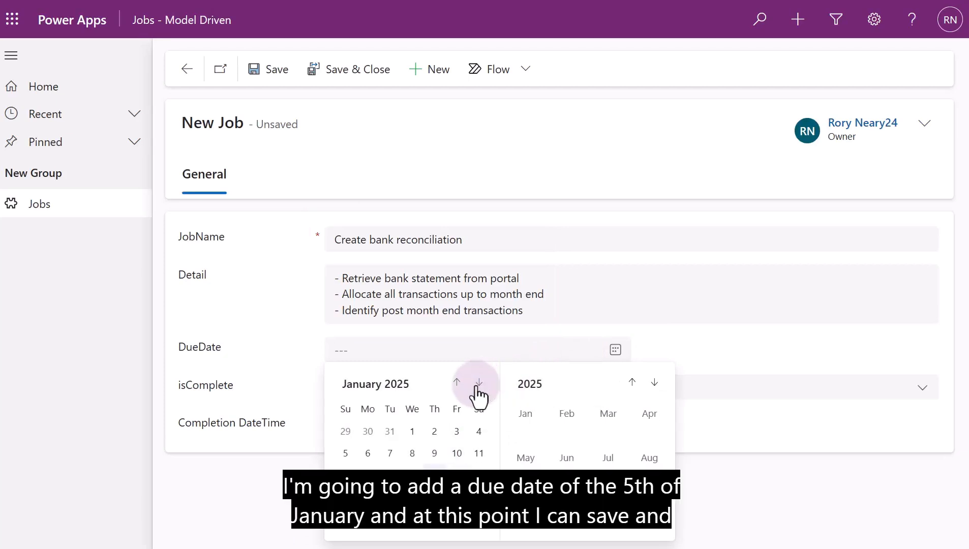
click(346, 453)
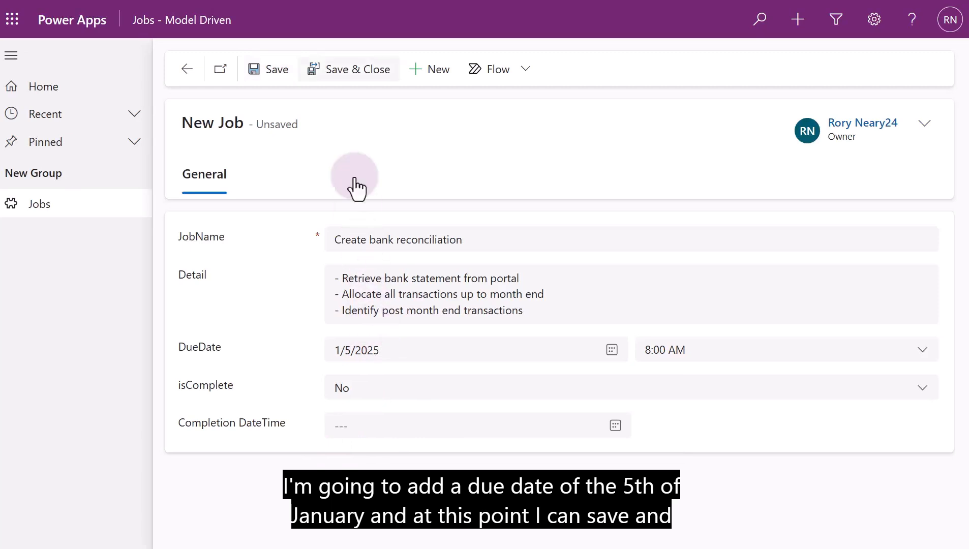
click(341, 71)
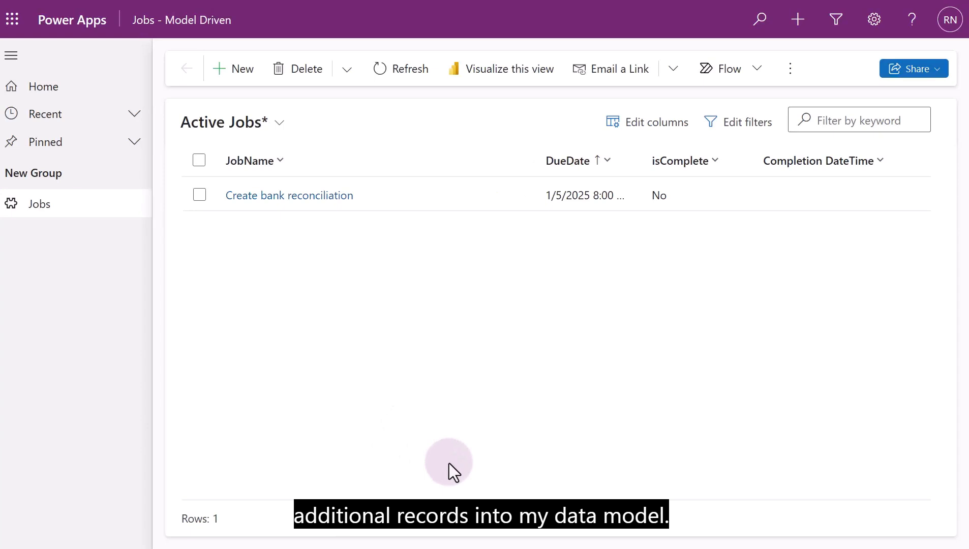
Add the Detail column to the Active Jobs view and apply the column change.
click(659, 132)
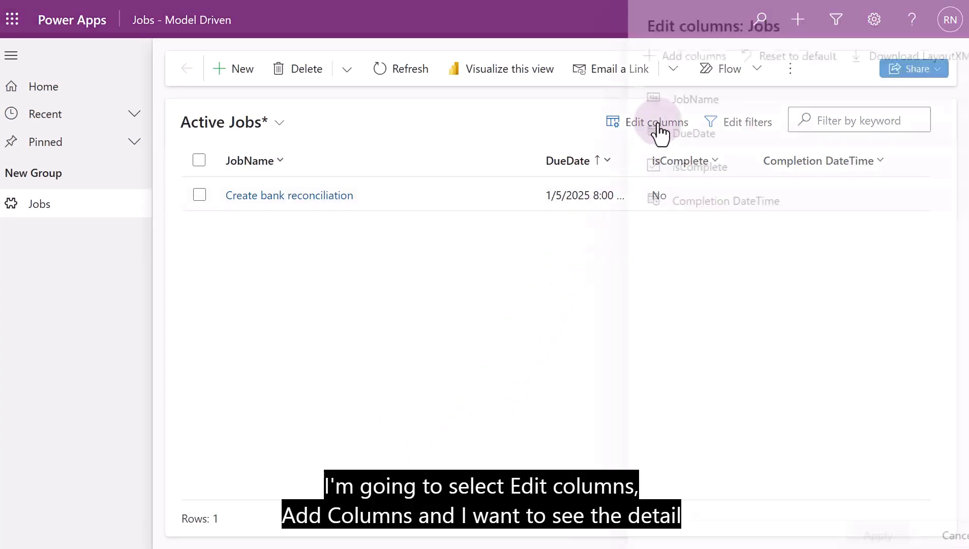
click(661, 57)
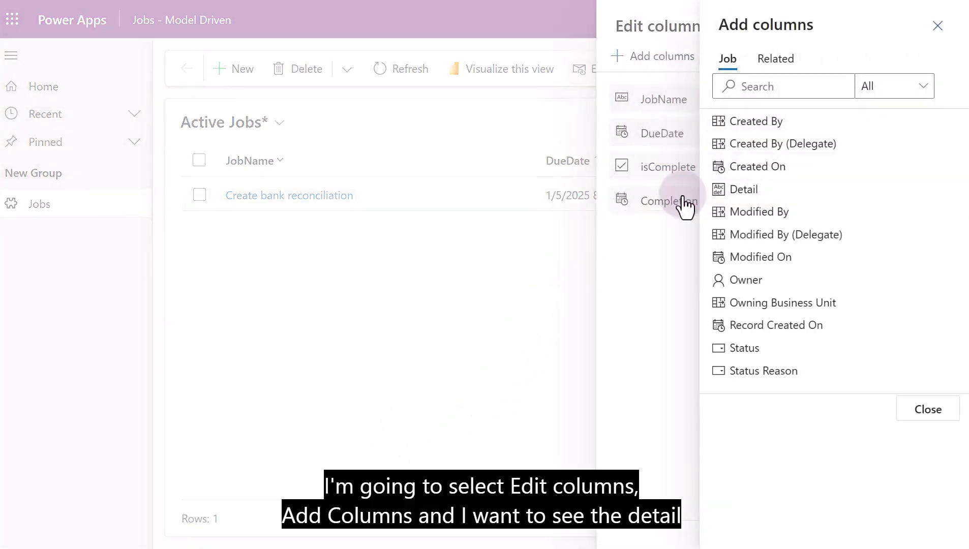
click(735, 190)
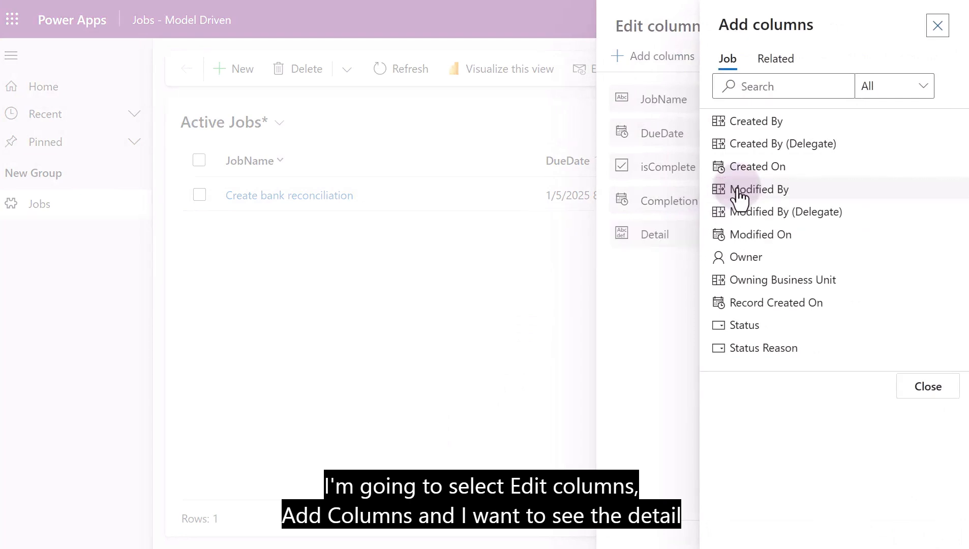
click(927, 393)
click(848, 537)
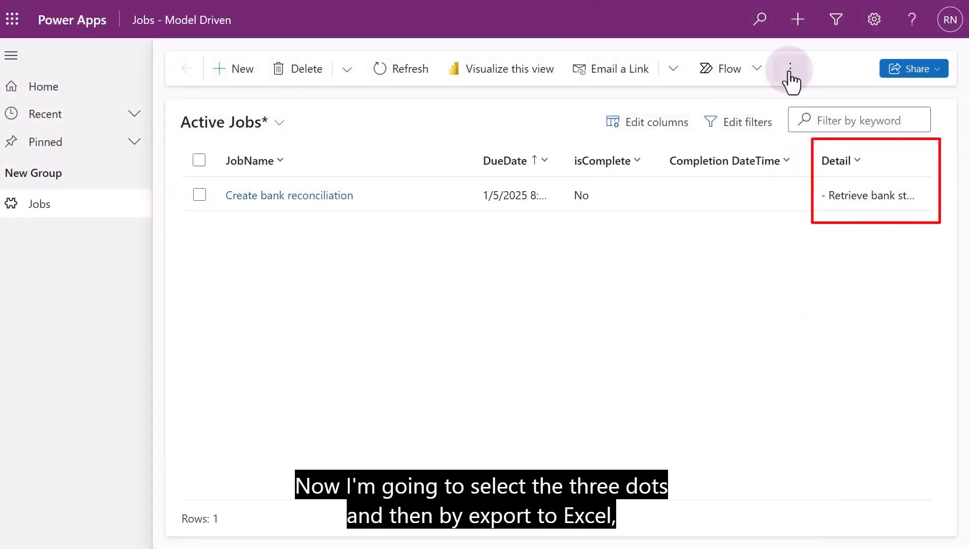
Export the Active Jobs view to Excel by opening it in Excel Online.
click(789, 72)
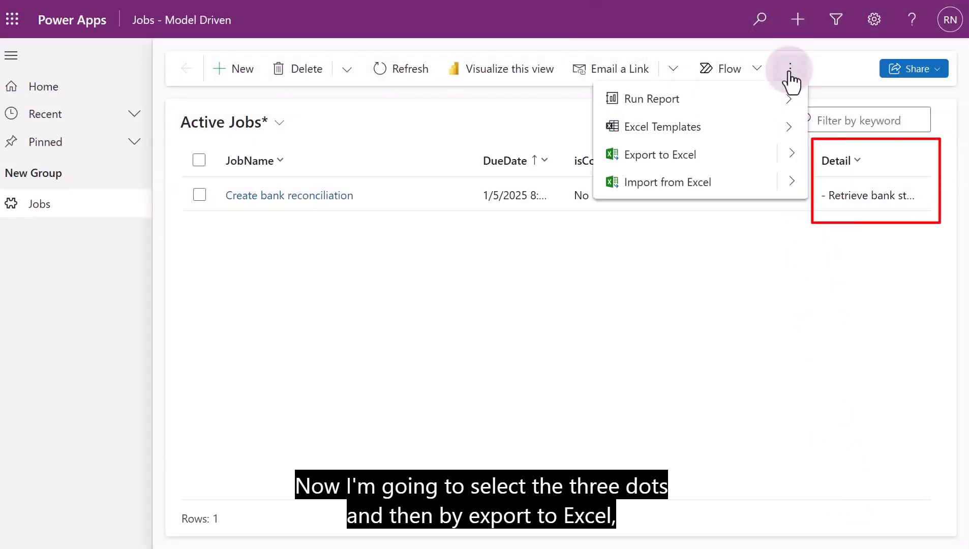
click(791, 164)
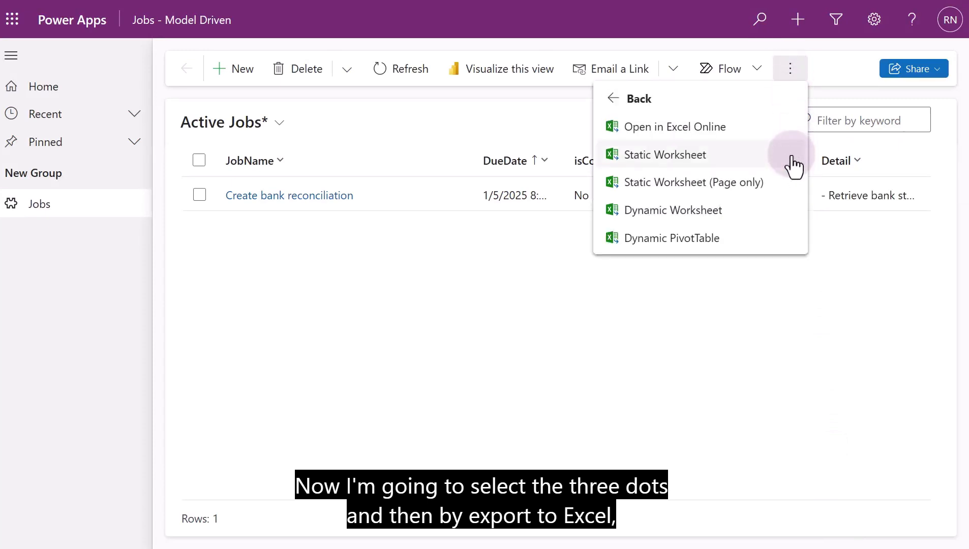
click(683, 131)
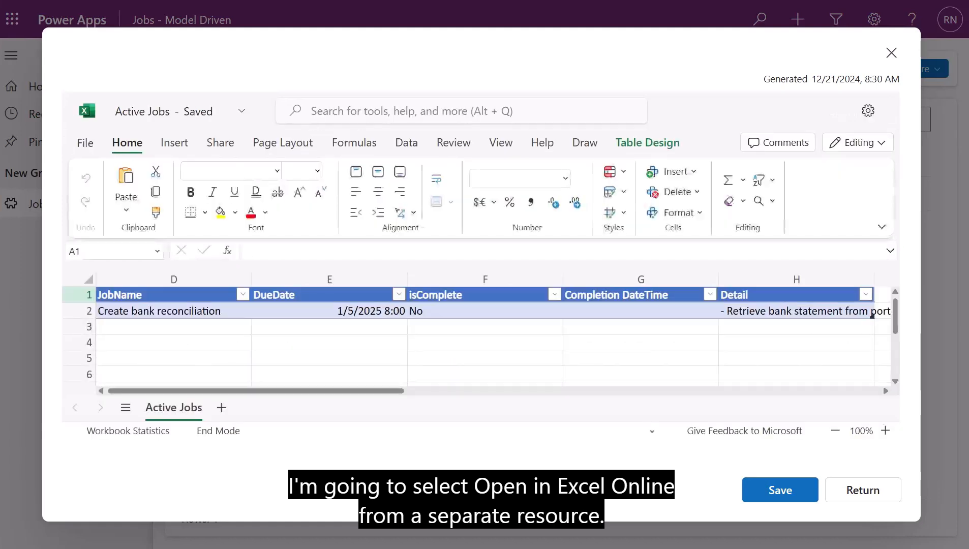
Copy the Job column entries from Power Platform Jobs Data.xlsx and paste them into JobName of the Active Jobs sheet starting at D3.
click(156, 327)
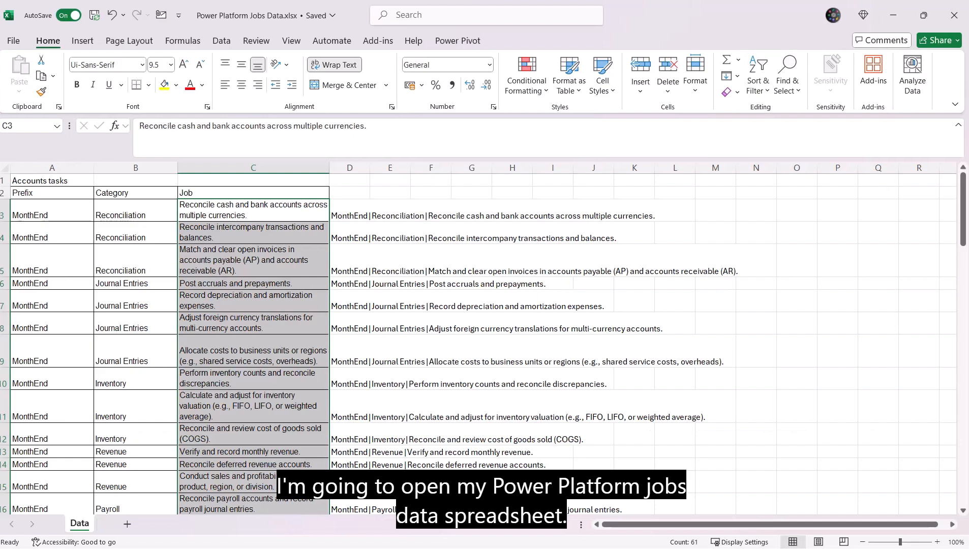
right_click(271, 303)
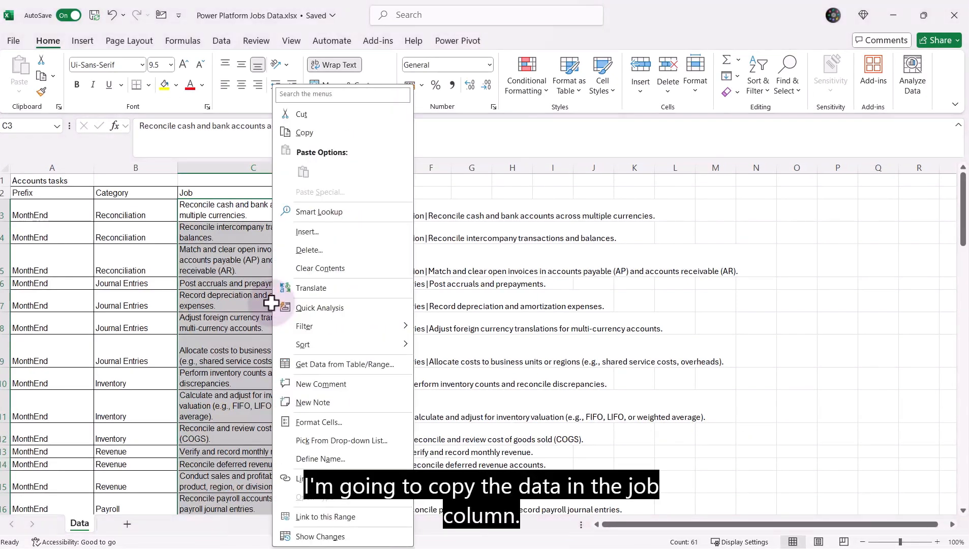
click(301, 133)
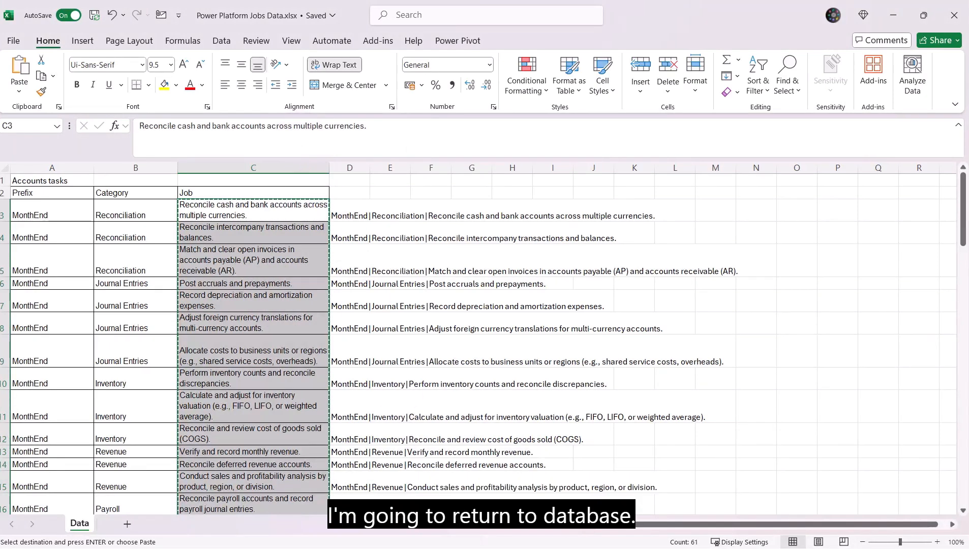
key(alt+Tab)
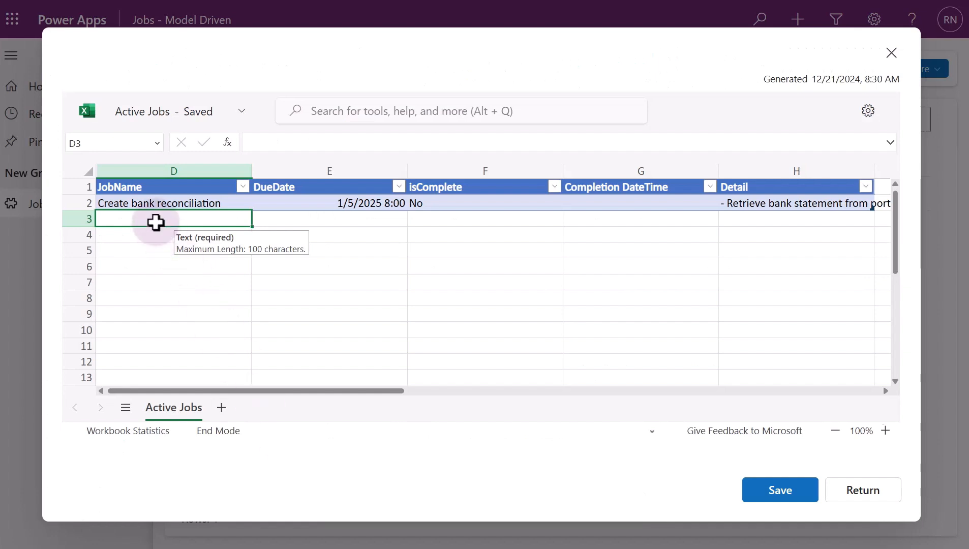
right_click(155, 220)
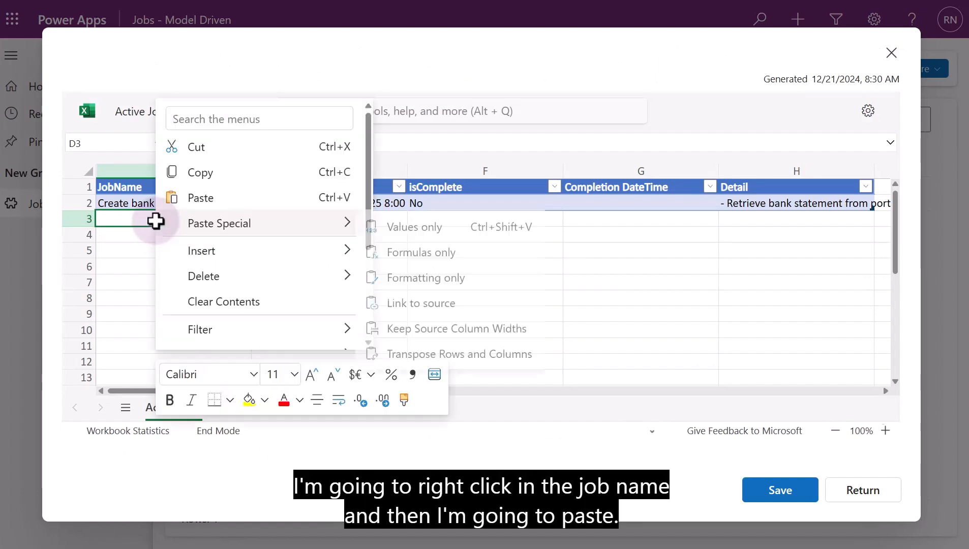
click(195, 200)
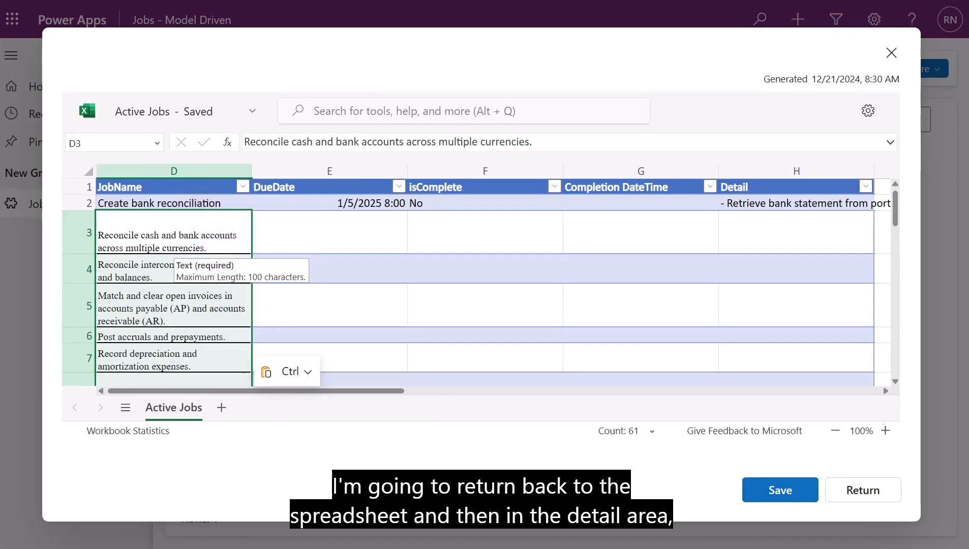
Copy the concatenated texts D3:D63 from Power Platform Jobs Data.xlsx and paste them into the Detail column of Active Jobs starting at H3.
key(alt+Tab)
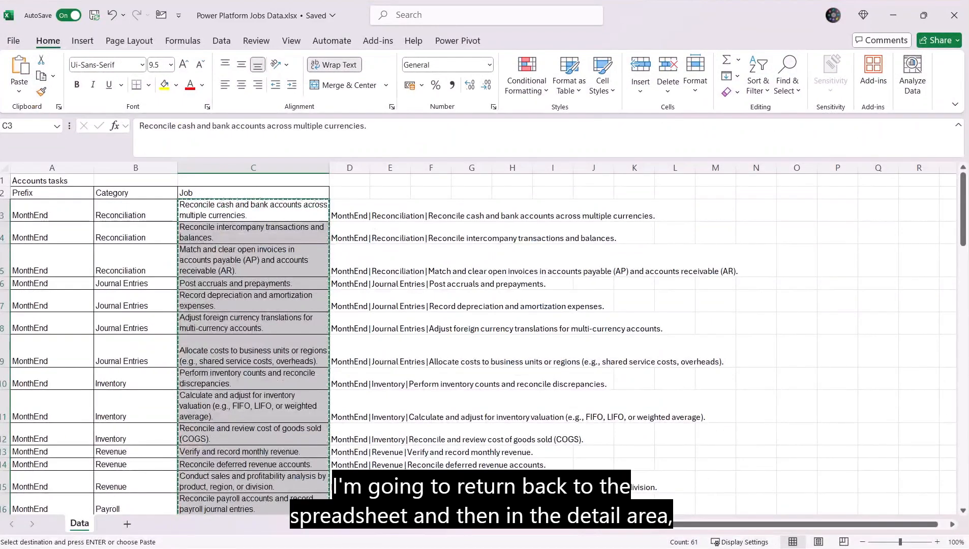
click(351, 213)
scroll(359, 384, down, 5)
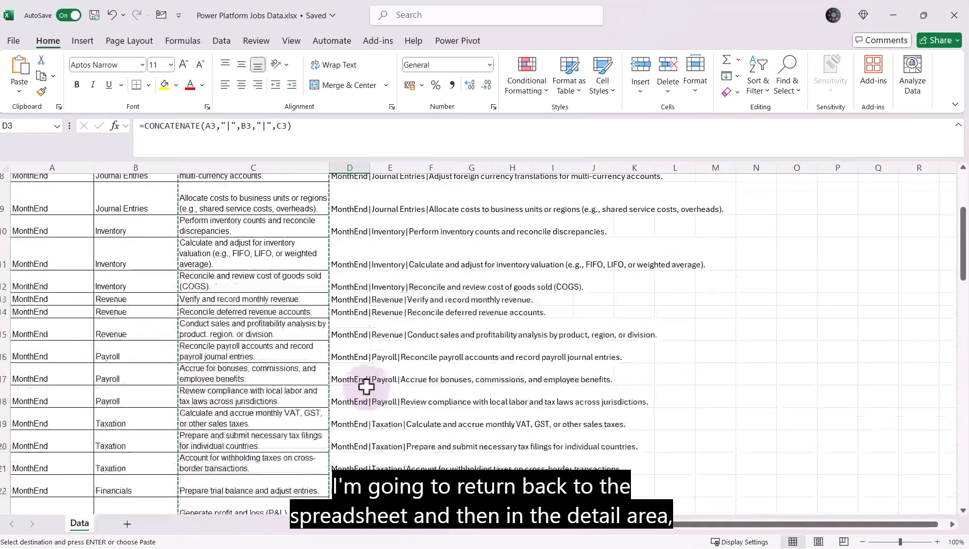
scroll(365, 384, down, 13)
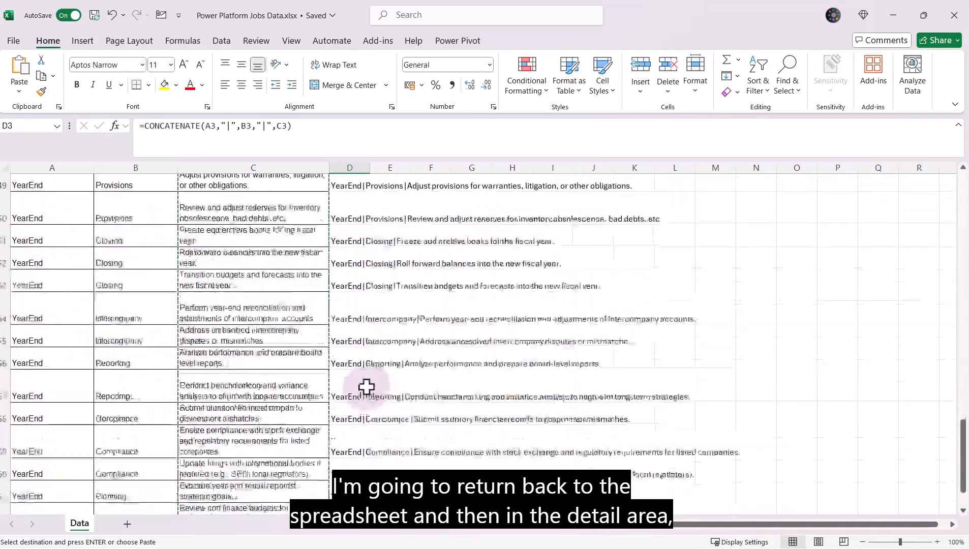
shift+click(349, 351)
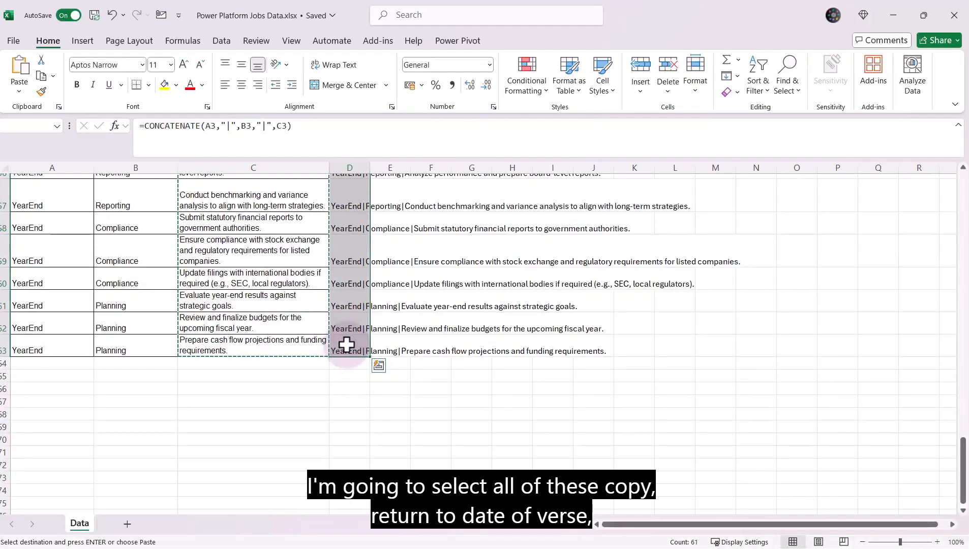
key(ctrl+c)
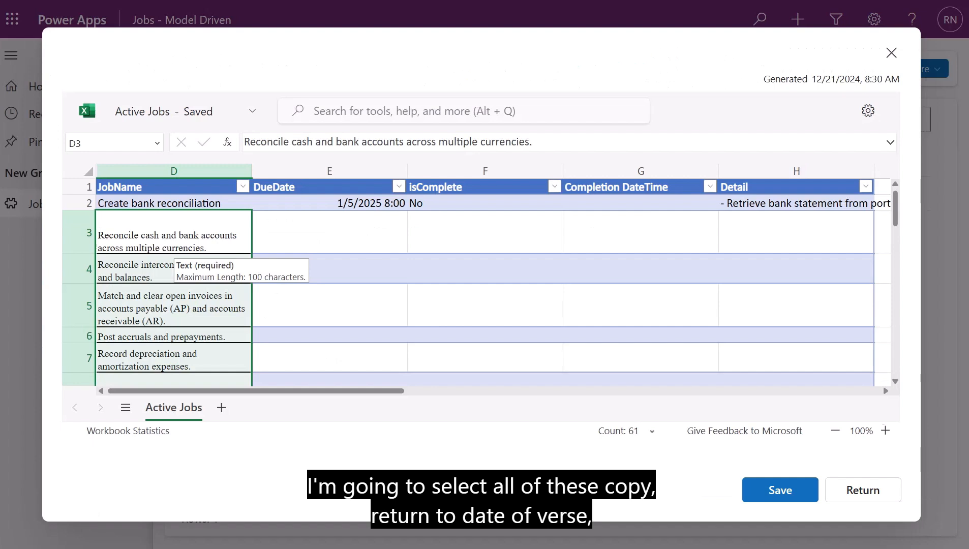
click(731, 227)
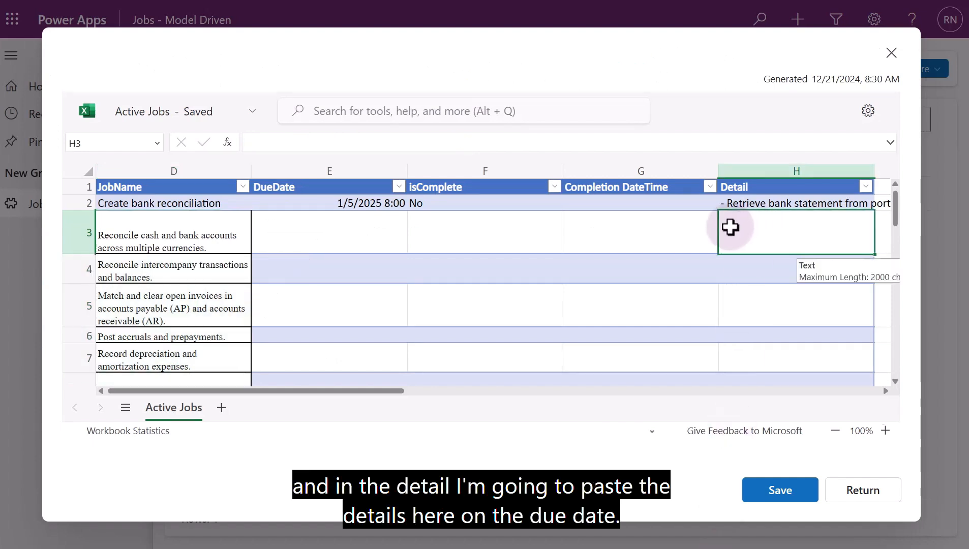
key(ctrl+v)
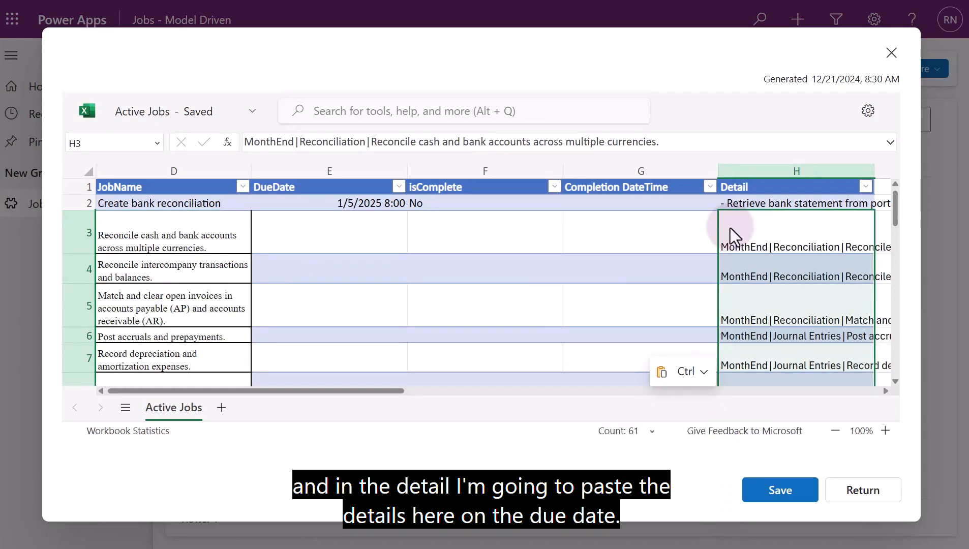
Fill DueDate down from E2 as a daily series up to 1/11/2025 8:00, and repeat that last date through row 63.
click(314, 202)
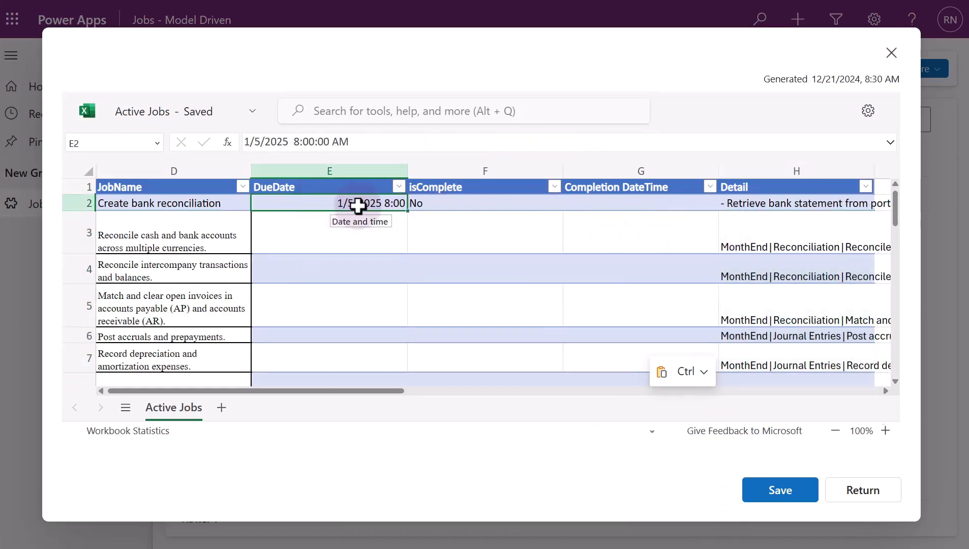
drag(407, 212, 409, 426)
key(ctrl+Down)
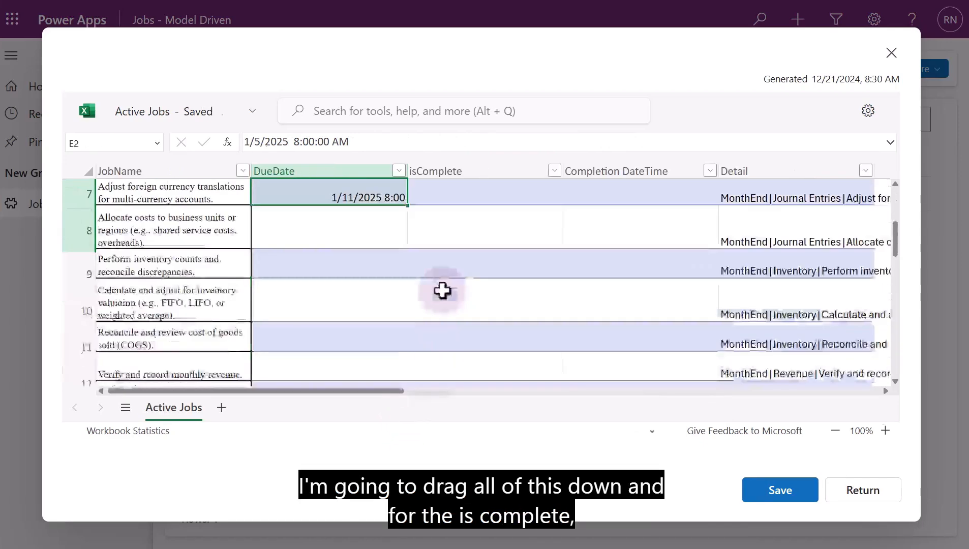
key(ctrl+shift+Down)
key(ctrl+d)
key(ctrl+Up)
Copy the isComplete value No from F2 down to all job rows through row 63.
key(Down)
key(Right)
key(ctrl+c)
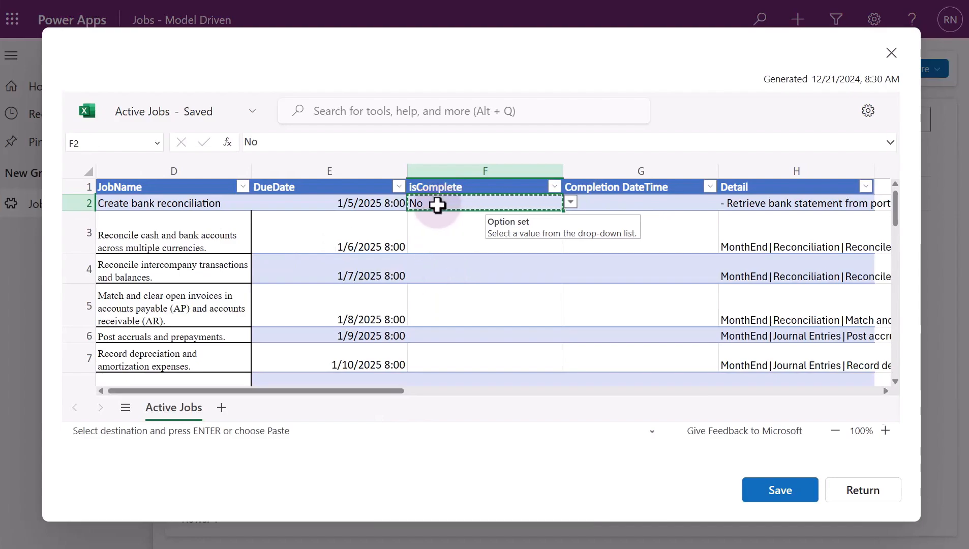
scroll(438, 204, down, 15)
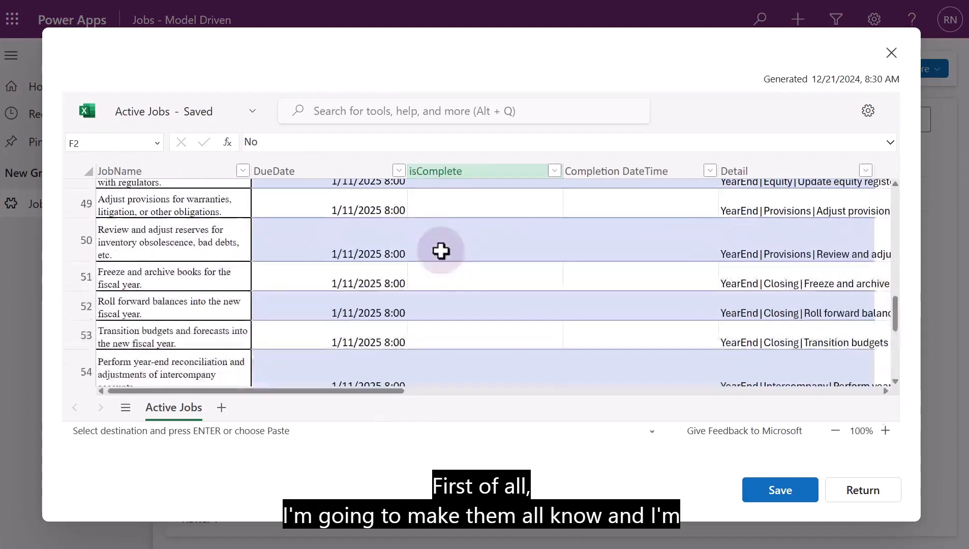
scroll(441, 251, down, 3)
drag(442, 201, 444, 348)
key(ctrl+v)
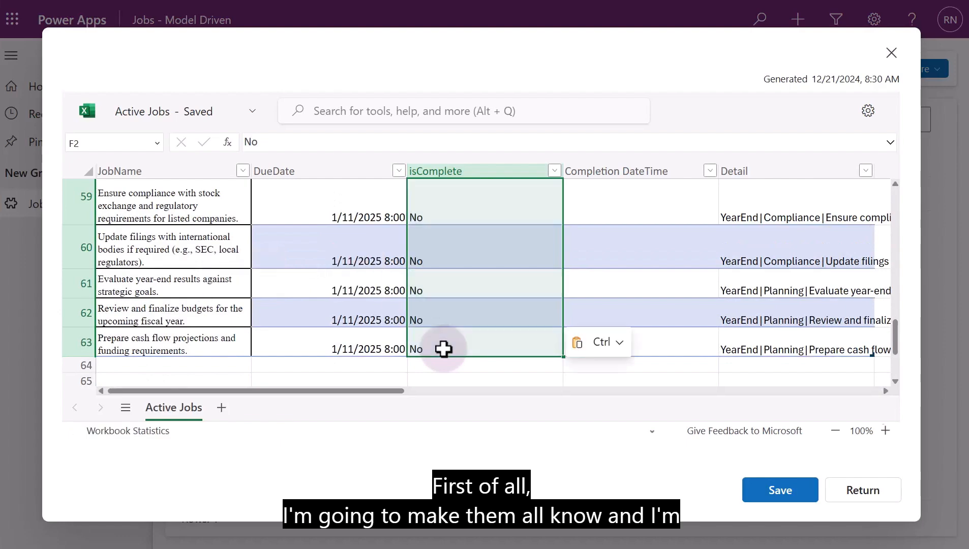
Change isComplete in F2 to Yes and copy it down through row 15.
scroll(456, 319, up, 20)
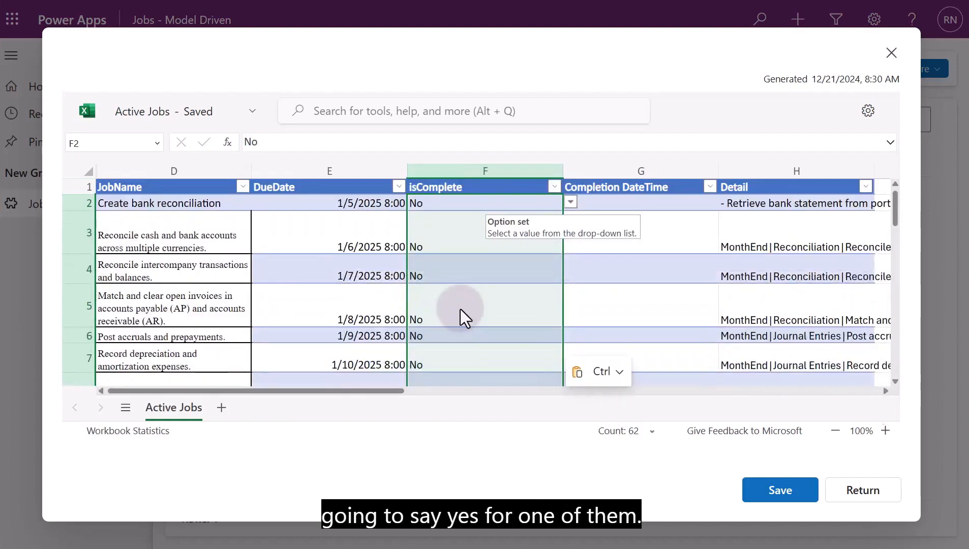
click(571, 203)
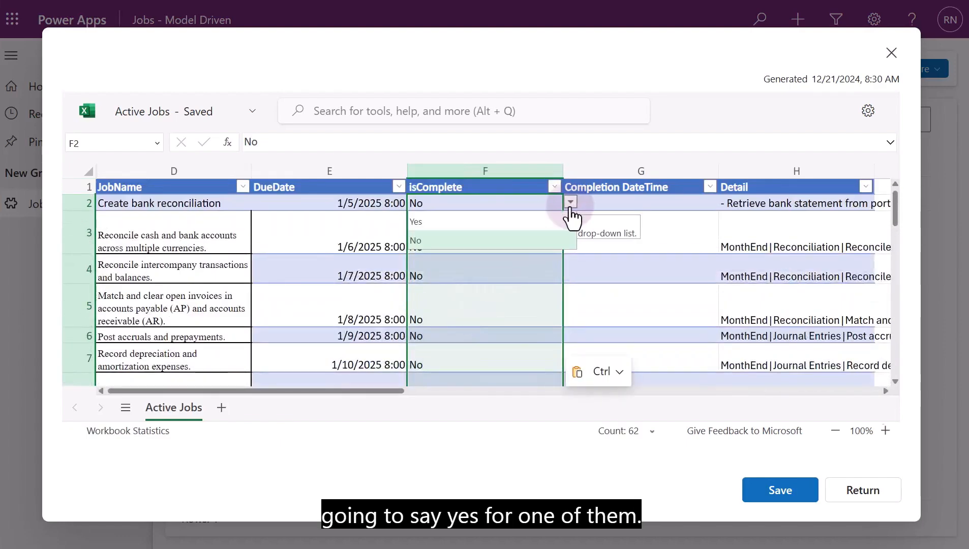
click(518, 222)
key(ctrl+c)
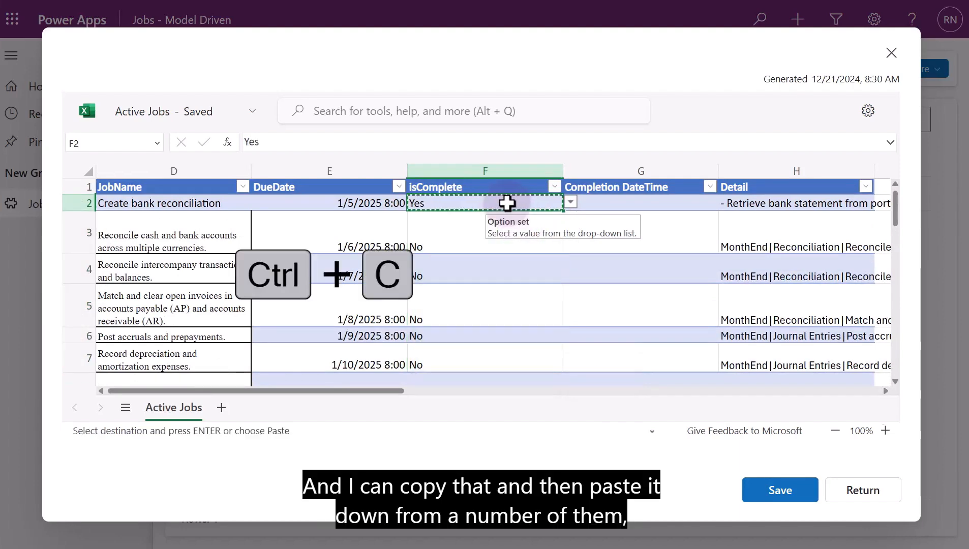
scroll(507, 203, down, 5)
scroll(507, 204, down, 1)
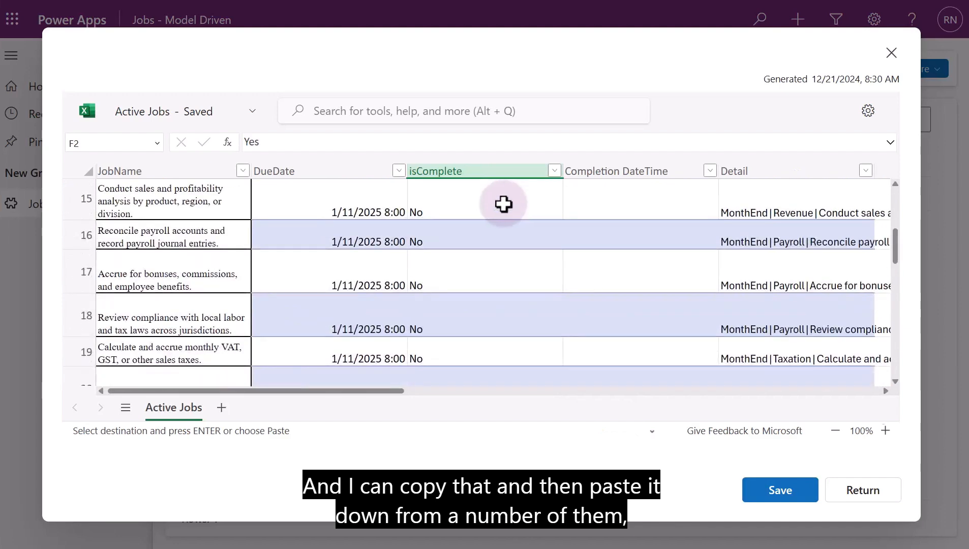
click(486, 209)
key(ctrl+v)
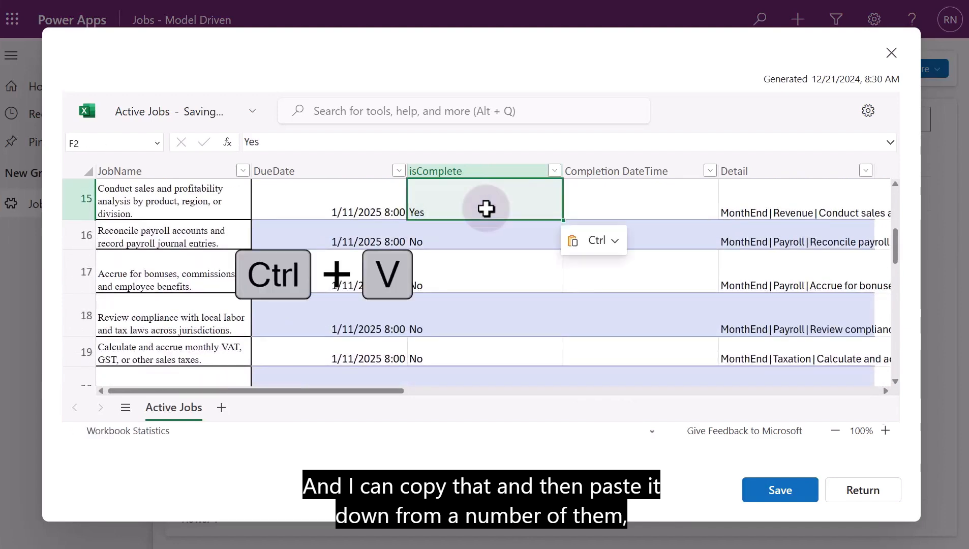
Save the worksheet data for import, and track the import's progress by refreshing its status until it completes.
click(779, 494)
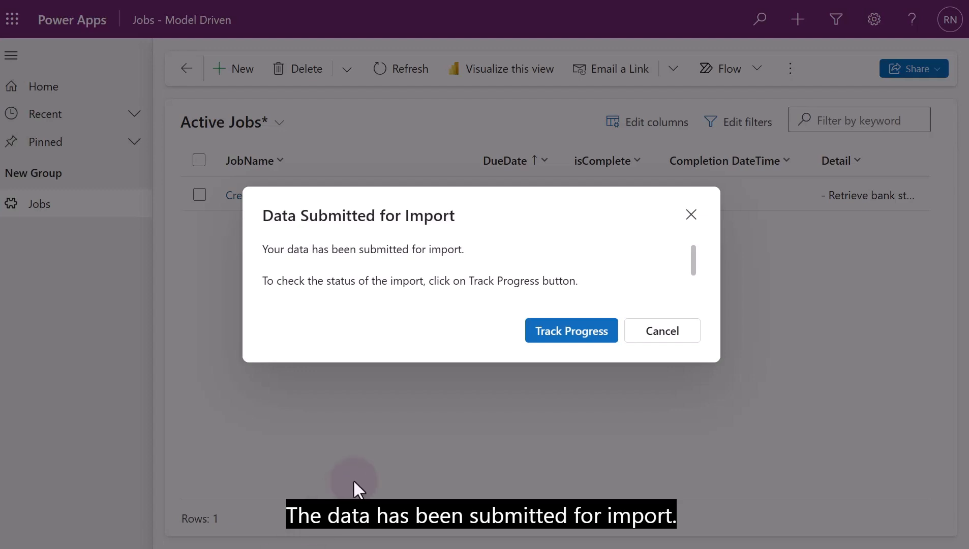
click(559, 340)
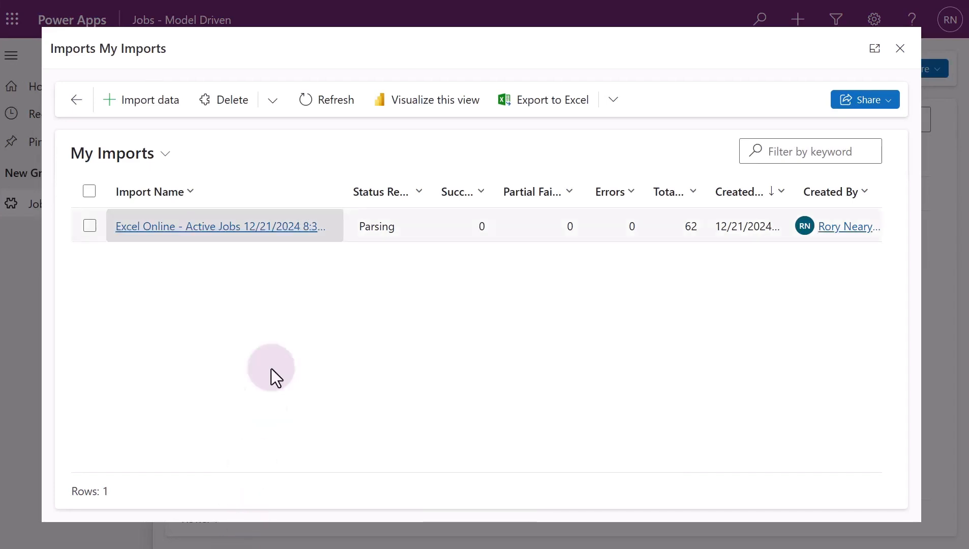
click(325, 101)
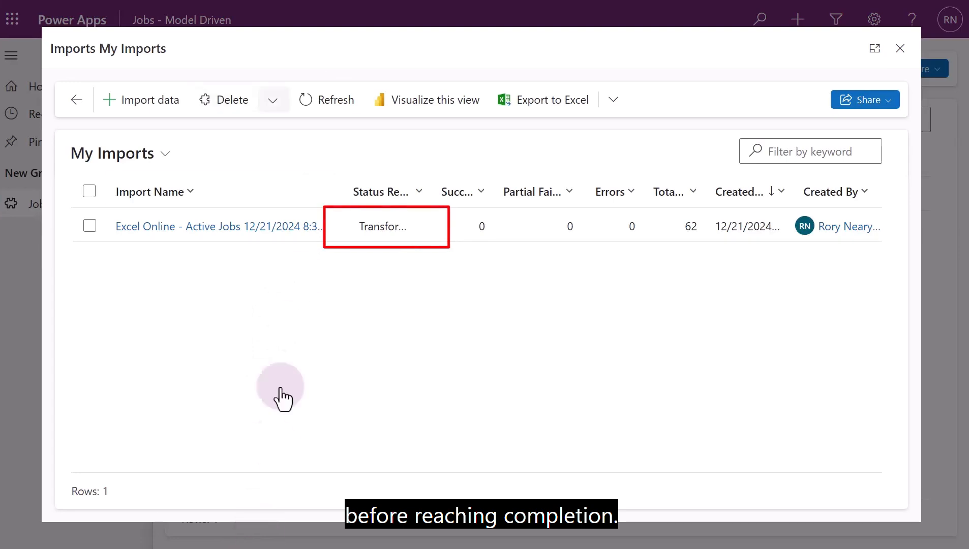
click(326, 100)
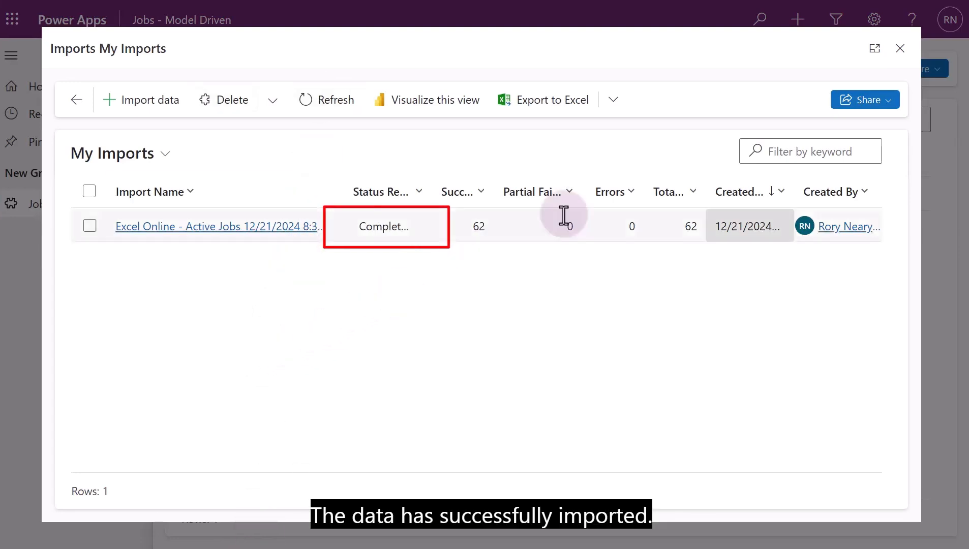
Close the imports list and refresh the Active Jobs view.
click(900, 49)
click(430, 69)
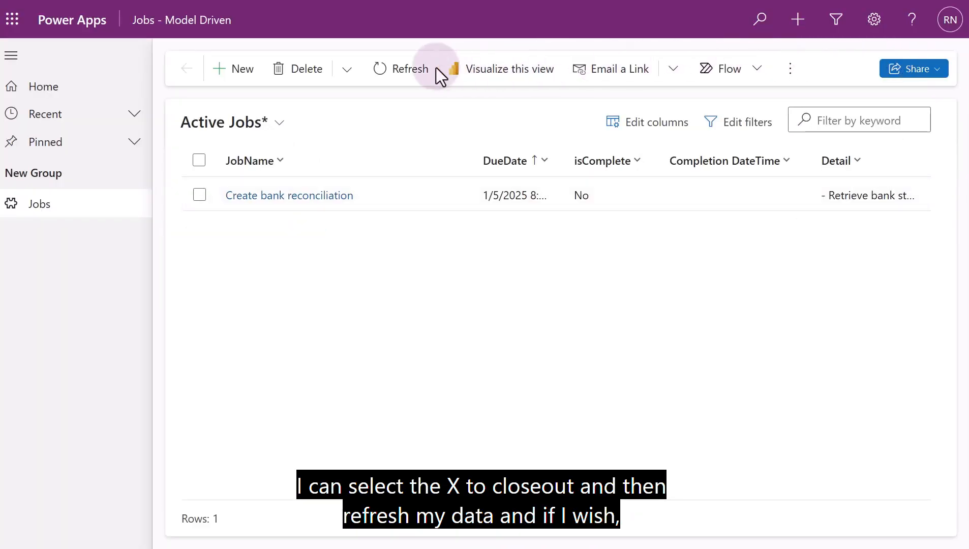
click(409, 75)
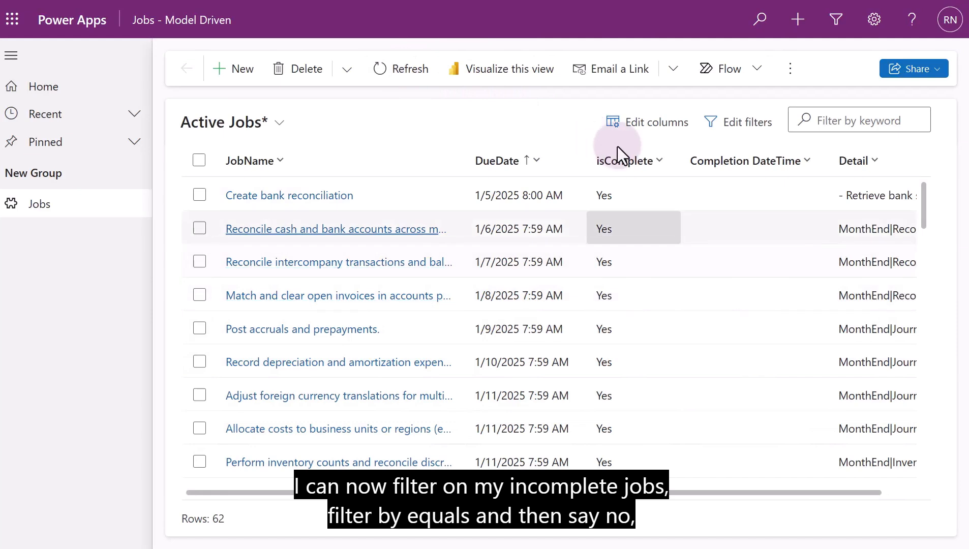
Filter the Active Jobs view by isComplete equals No.
click(659, 161)
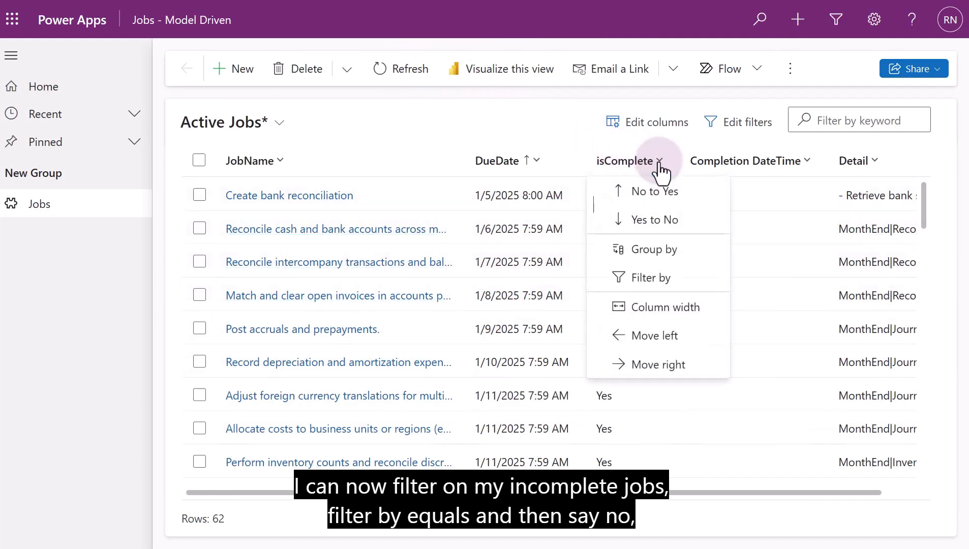
click(633, 281)
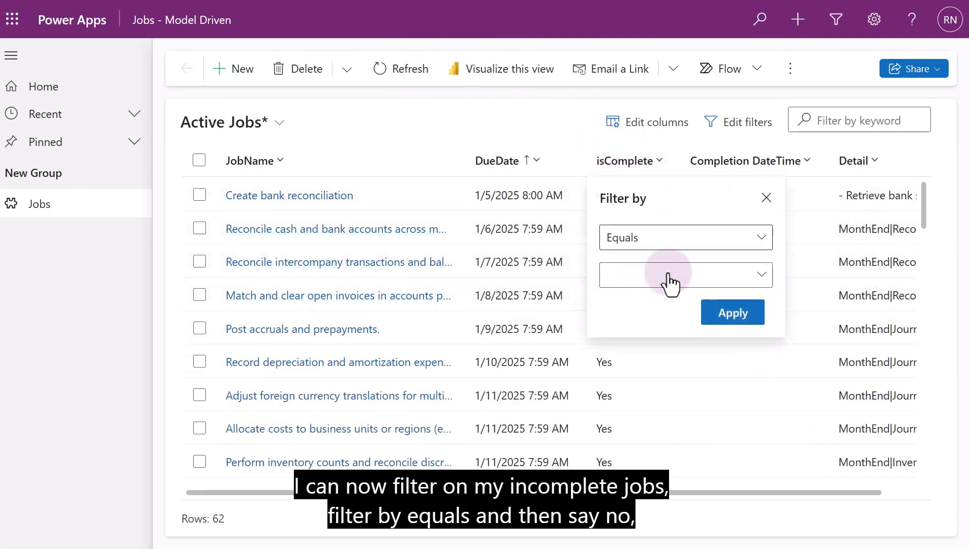
click(669, 275)
click(616, 332)
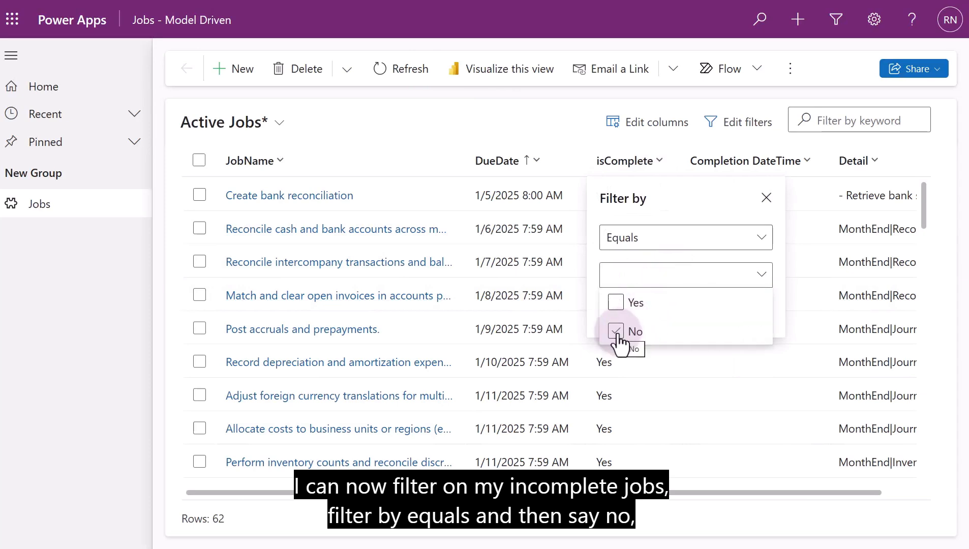
click(669, 201)
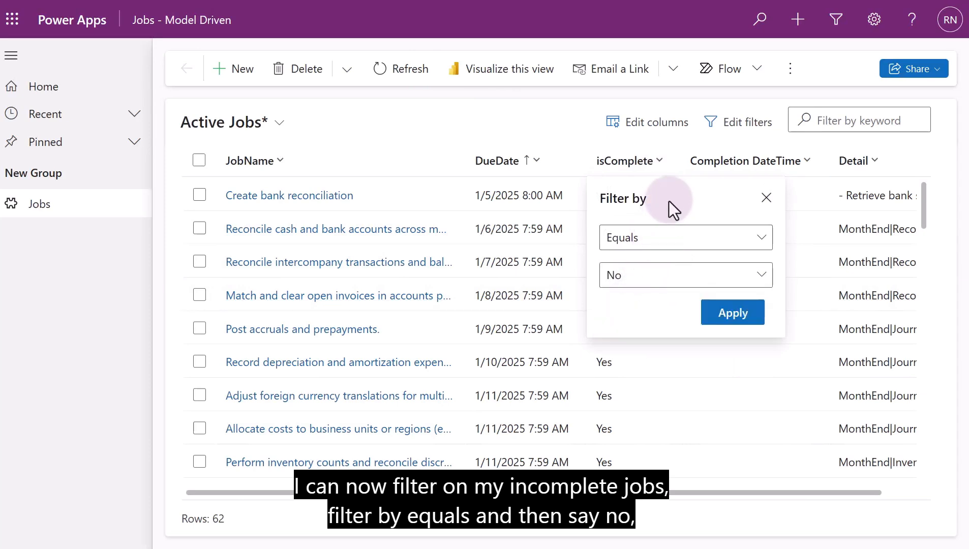
click(733, 313)
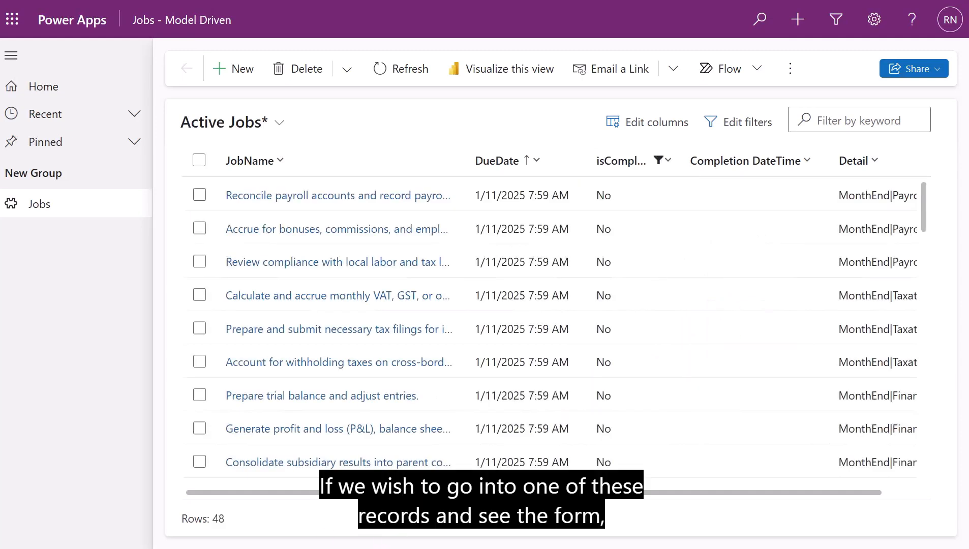
Open the job "Reconcile payroll accounts and record payroll journal entries." and set its isComplete value to Yes.
click(275, 198)
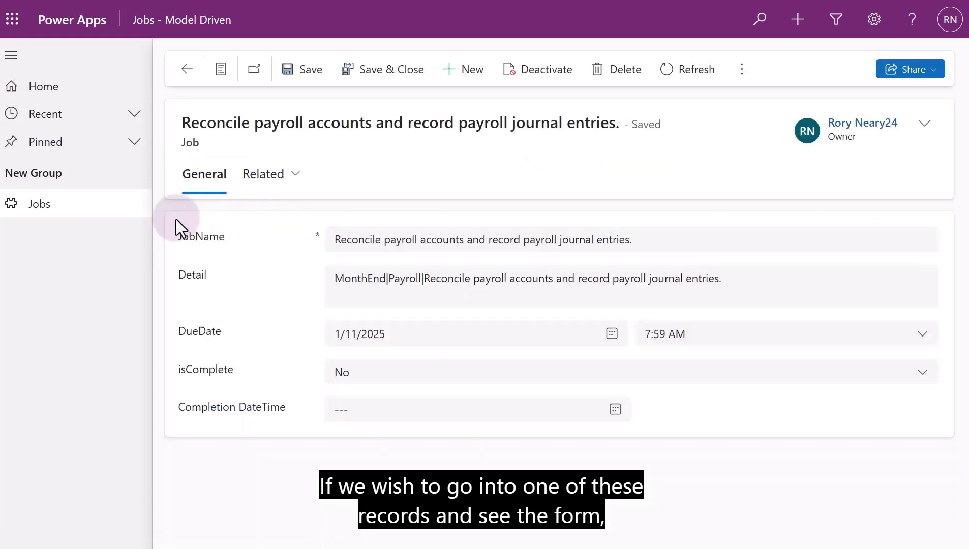
click(396, 374)
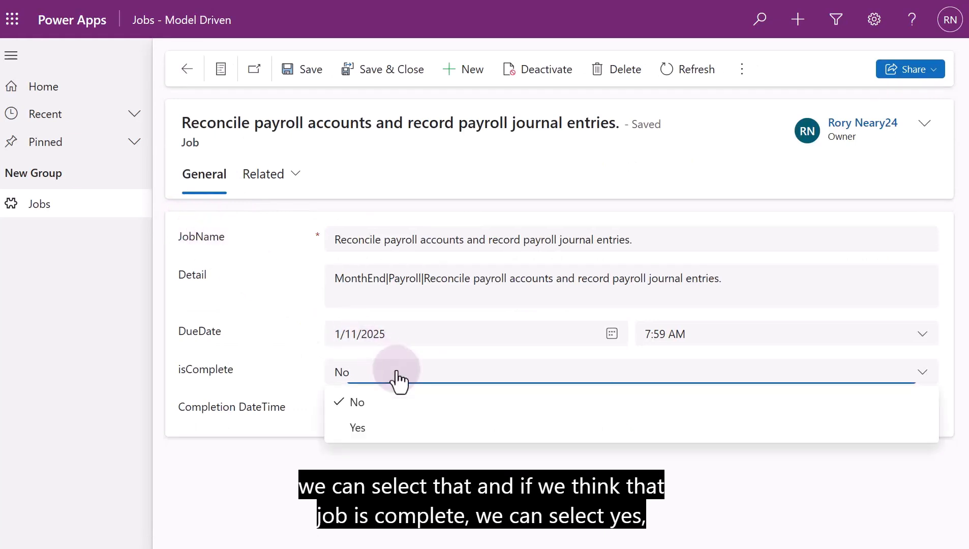
click(380, 427)
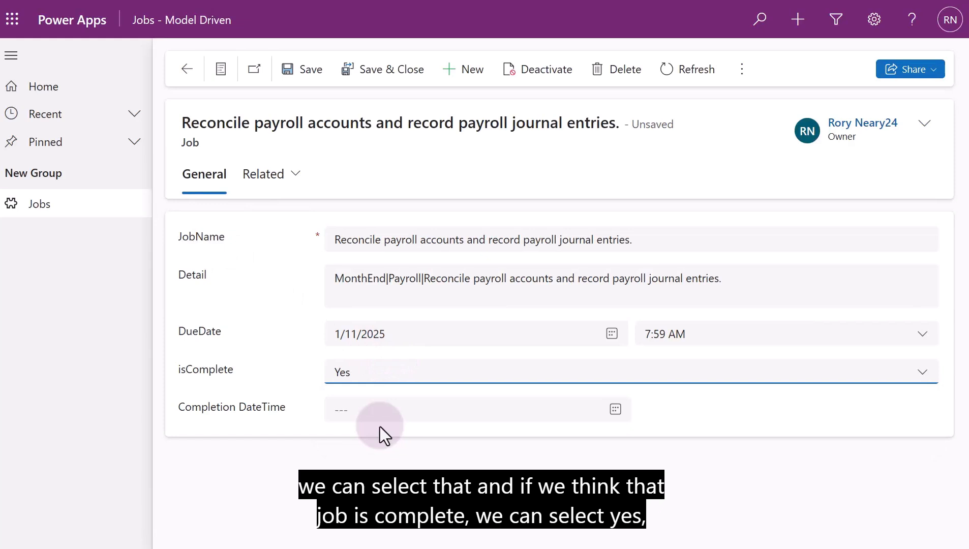
Set the payroll job's Completion DateTime to 1/24/2025, then save and close the record.
click(616, 410)
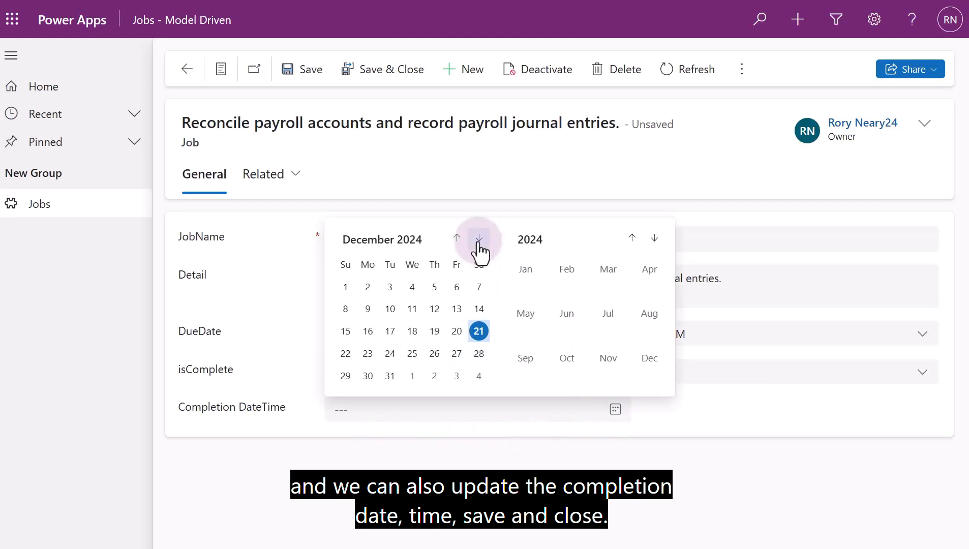
click(479, 239)
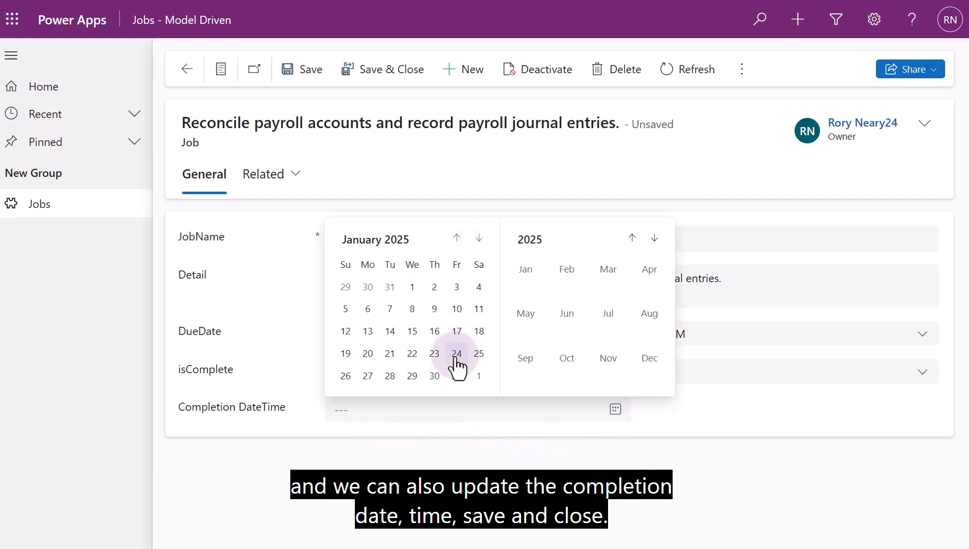
click(457, 354)
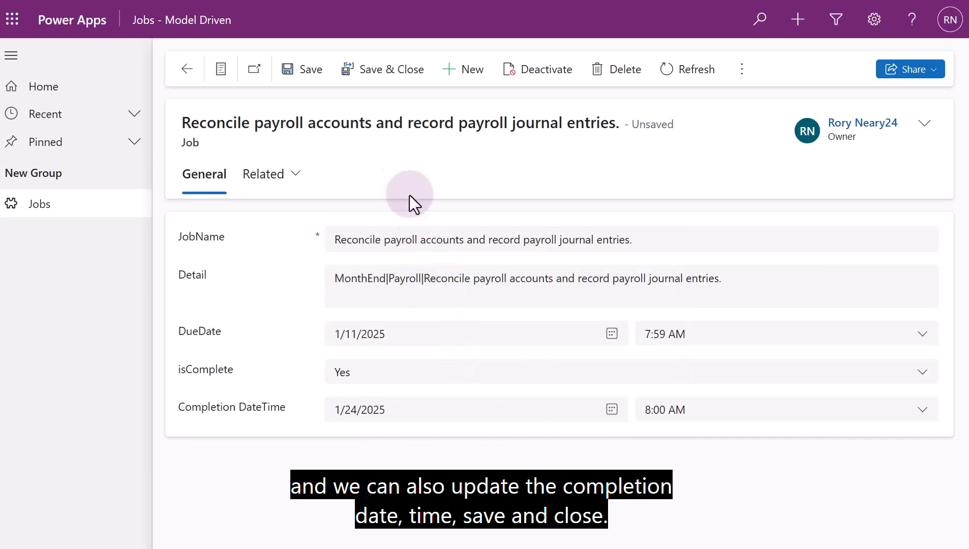
click(375, 73)
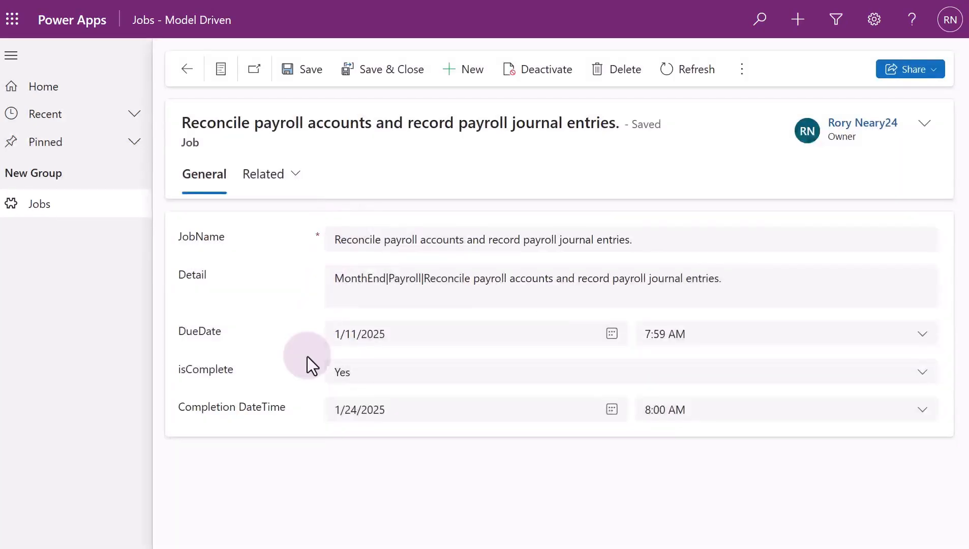